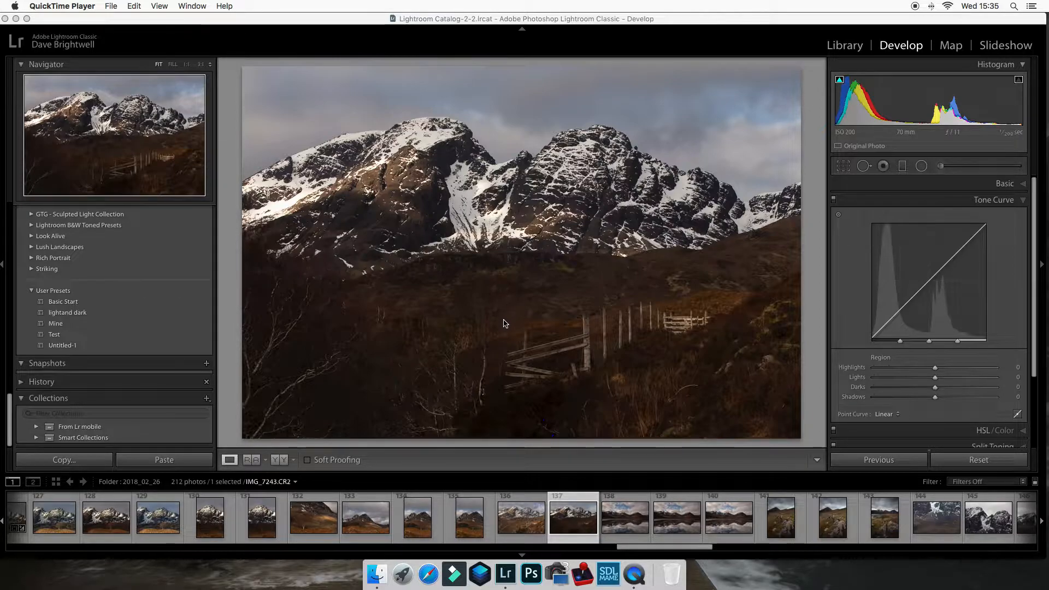
Apply the Basic Start user preset to the mountain photo and compare it with the unedited version.
left_click(103, 303)
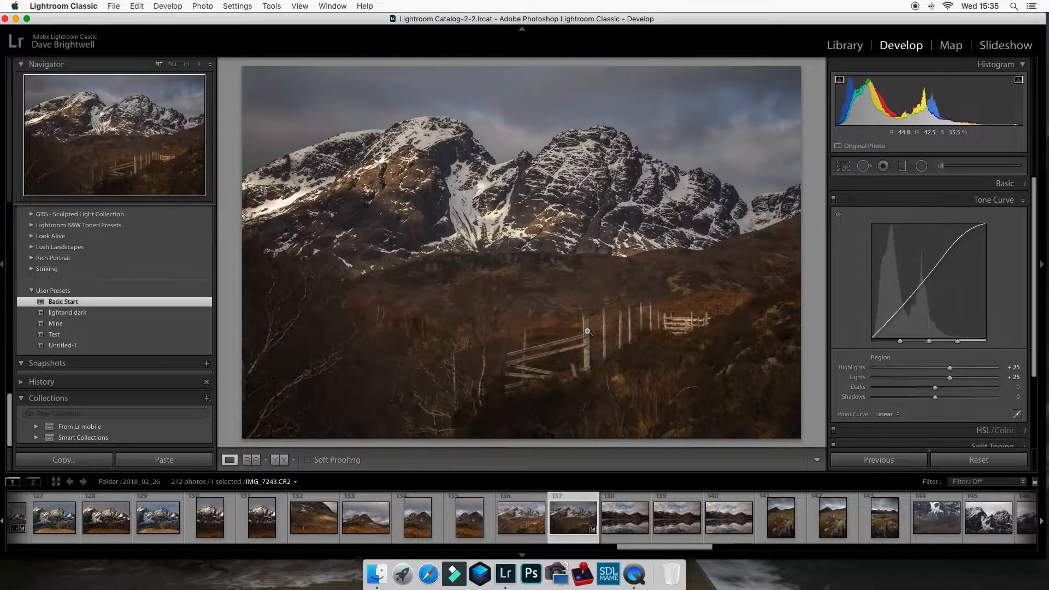
key("backslash")
key("backslash")
key("backslash")
key("backslash")
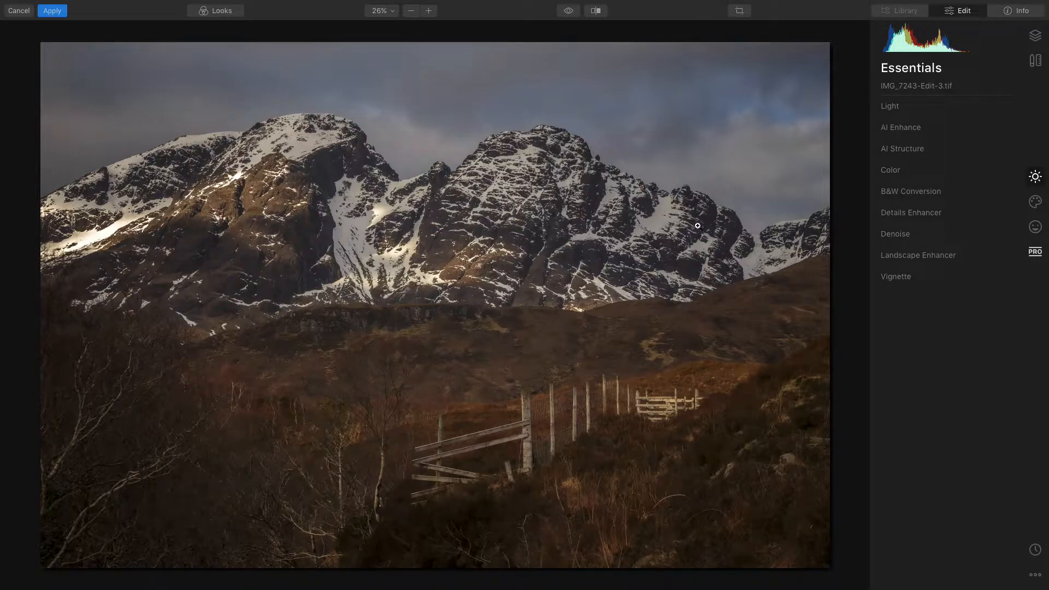
Reset the professional Advanced Contrast filter, then set its Shadows Contrast to 51 and Shadows Balance to 18.
left_click(1036, 253)
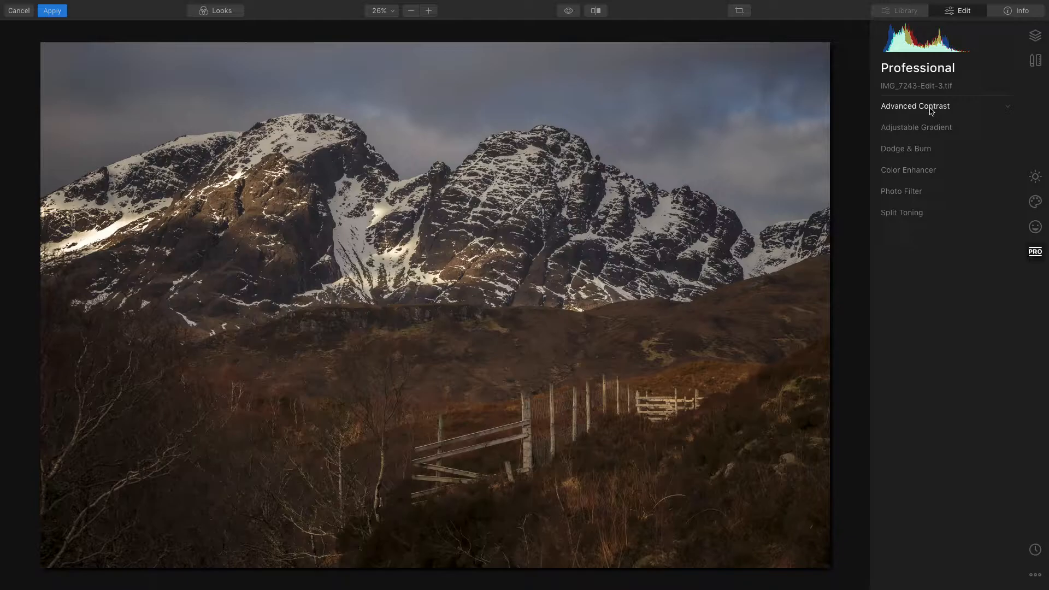
left_click(932, 111)
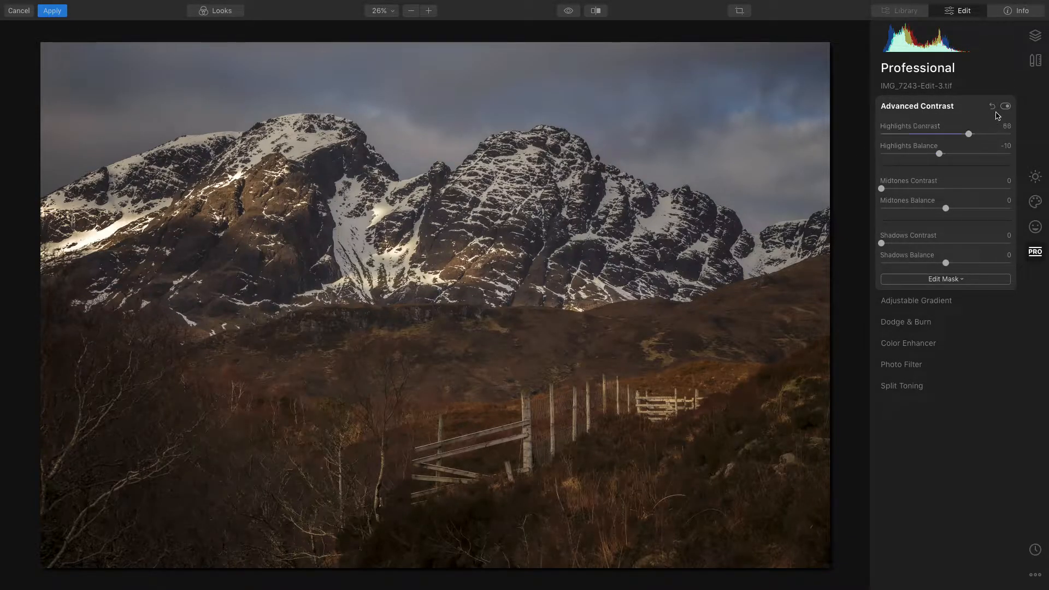
left_click(992, 107)
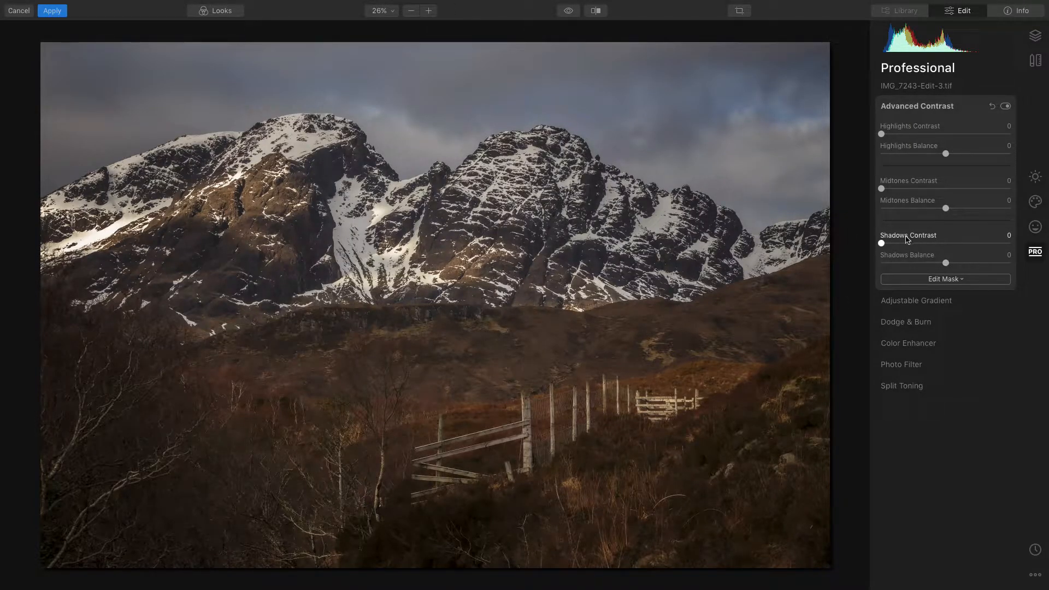
left_click_drag(883, 246, 951, 249)
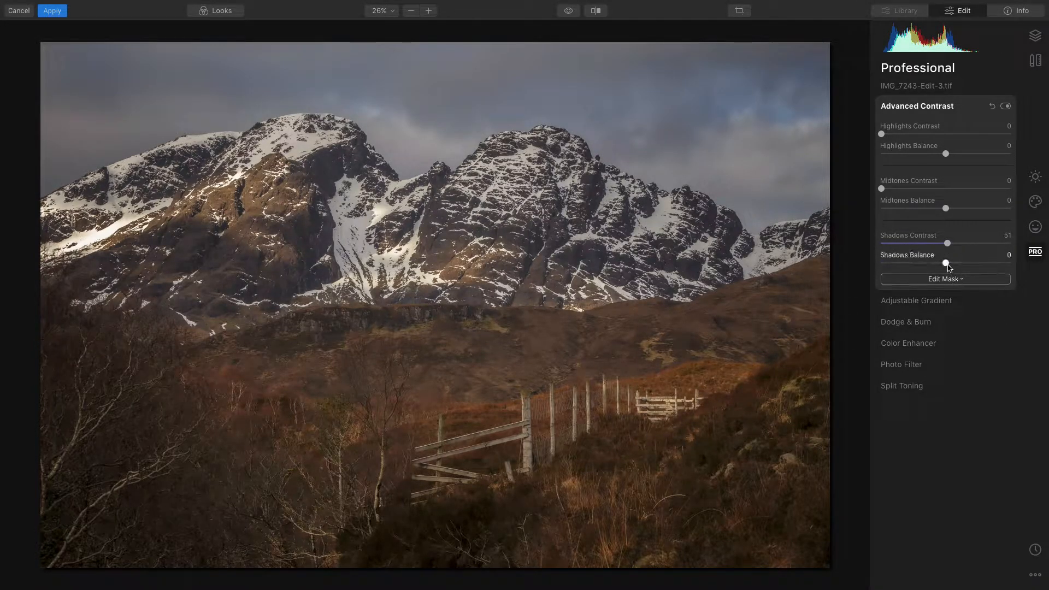
mouse_move(948, 264)
left_mouse_down()
mouse_move(913, 264)
mouse_move(960, 266)
left_mouse_up()
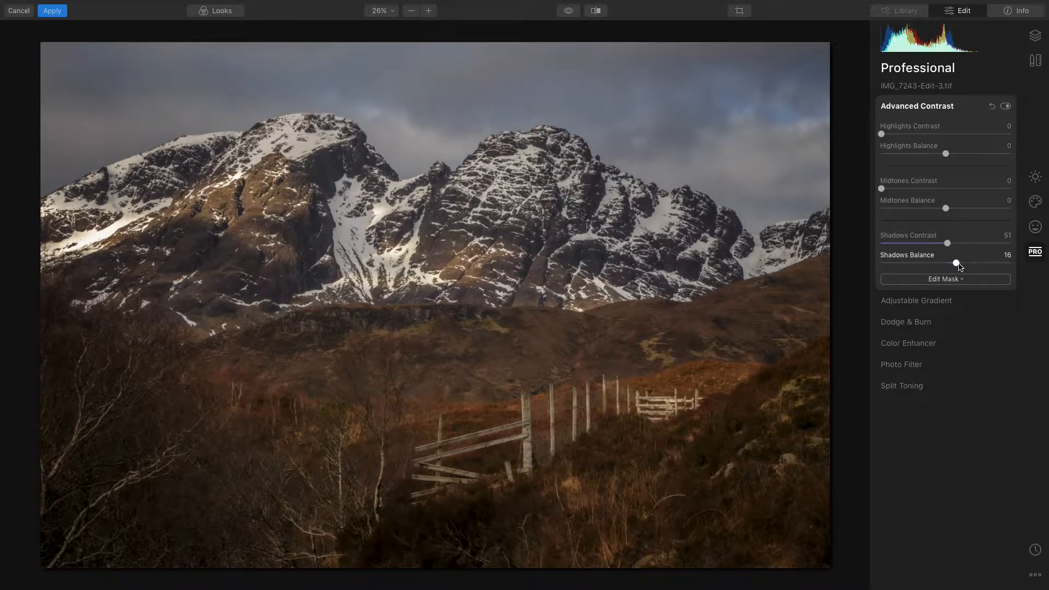
left_click_drag(960, 266, 958, 266)
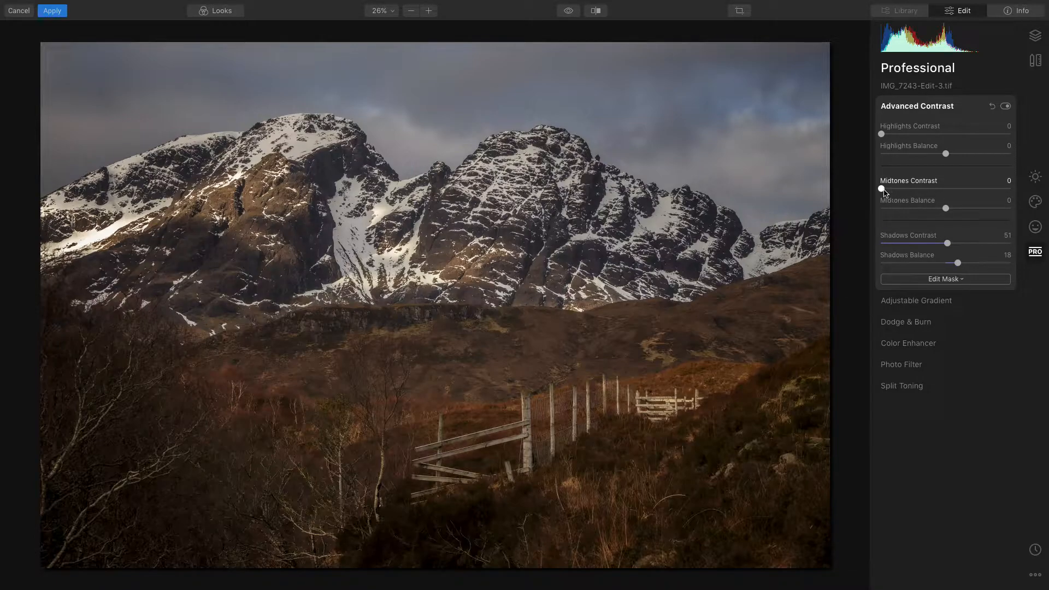
Set Midtones Contrast to 55, then try a stronger Highlights Contrast and return it to 0.
left_click_drag(883, 192, 942, 191)
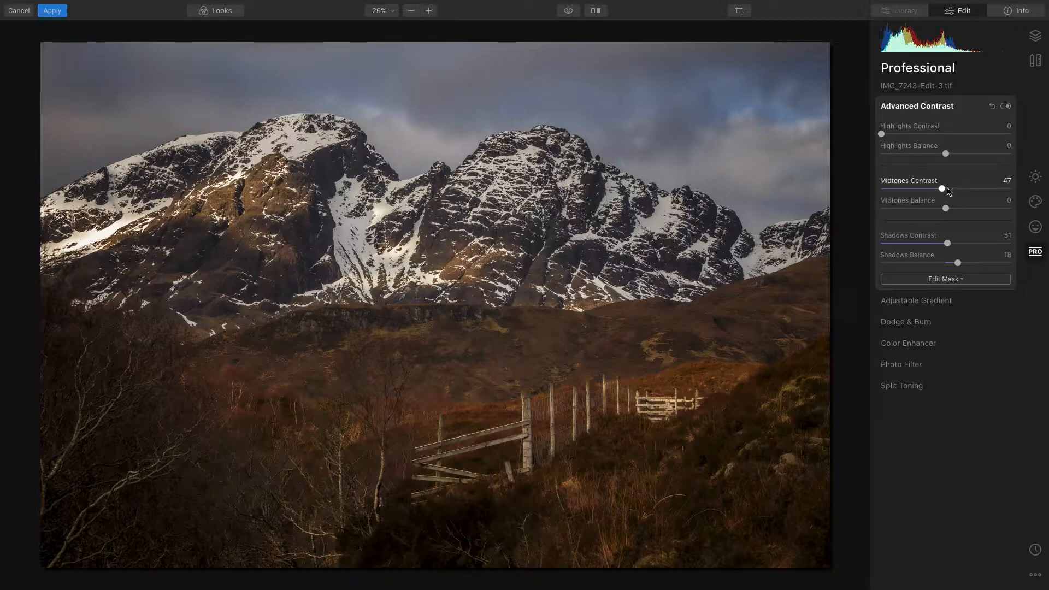
mouse_move(944, 191)
left_mouse_down()
mouse_move(968, 195)
mouse_move(926, 196)
left_mouse_up()
left_click_drag(911, 194, 955, 195)
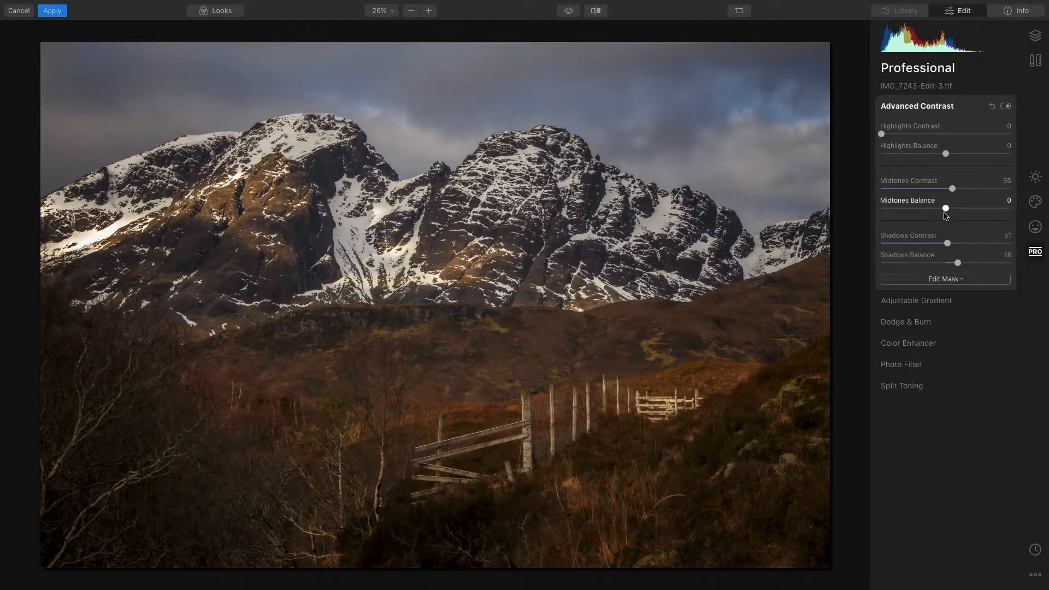
mouse_move(943, 208)
left_mouse_down()
mouse_move(928, 208)
mouse_move(945, 208)
left_mouse_up()
left_click_drag(882, 135, 968, 137)
left_click_drag(962, 137, 881, 139)
Set Golden Hour to 30 in the Landscape Enhancer and compare the photo with and without the effect.
left_click(1035, 180)
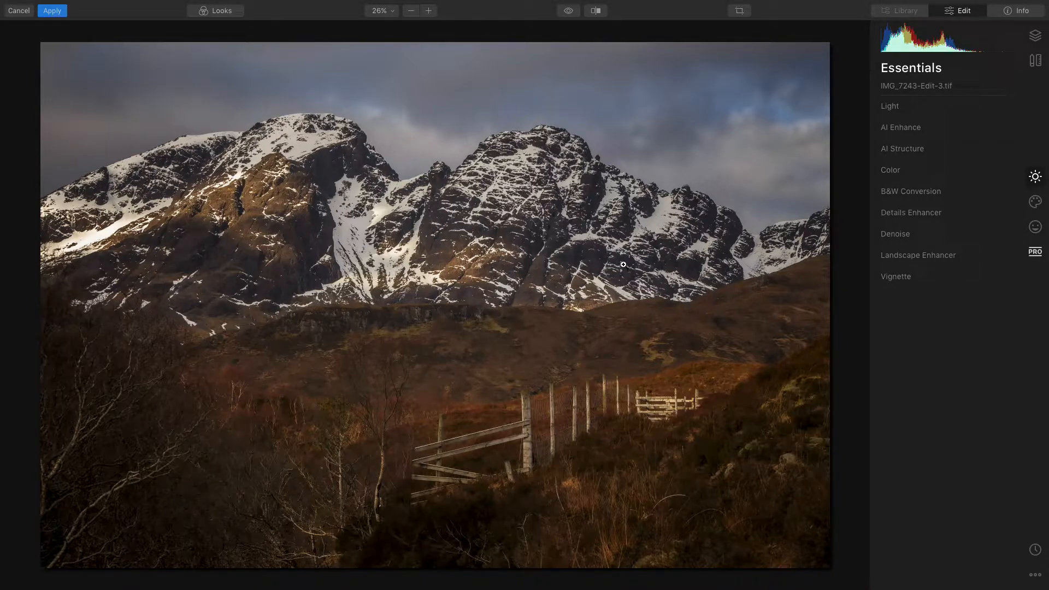
left_click(938, 258)
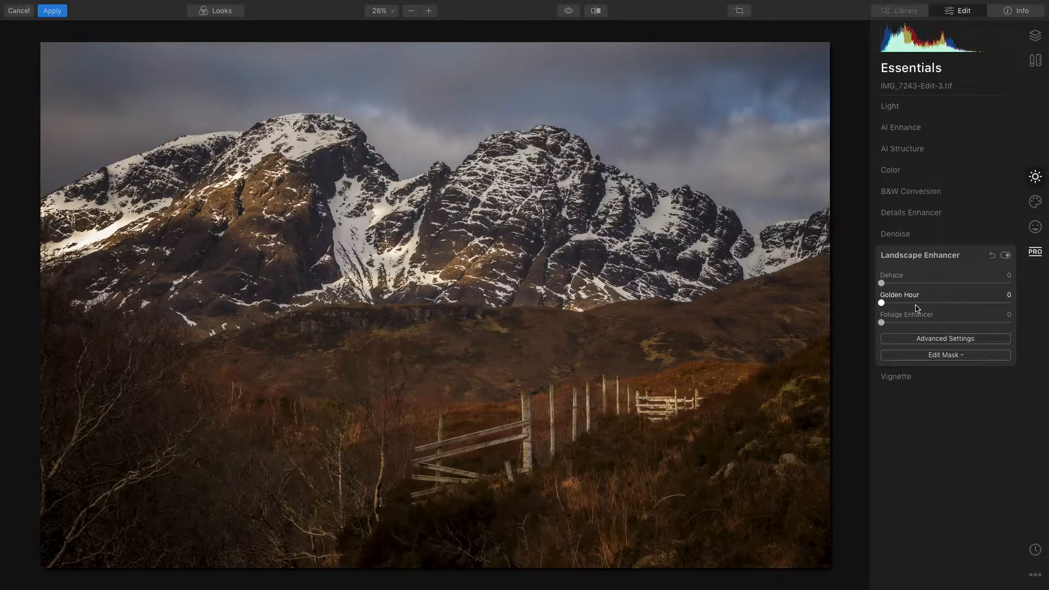
left_click_drag(919, 307, 921, 307)
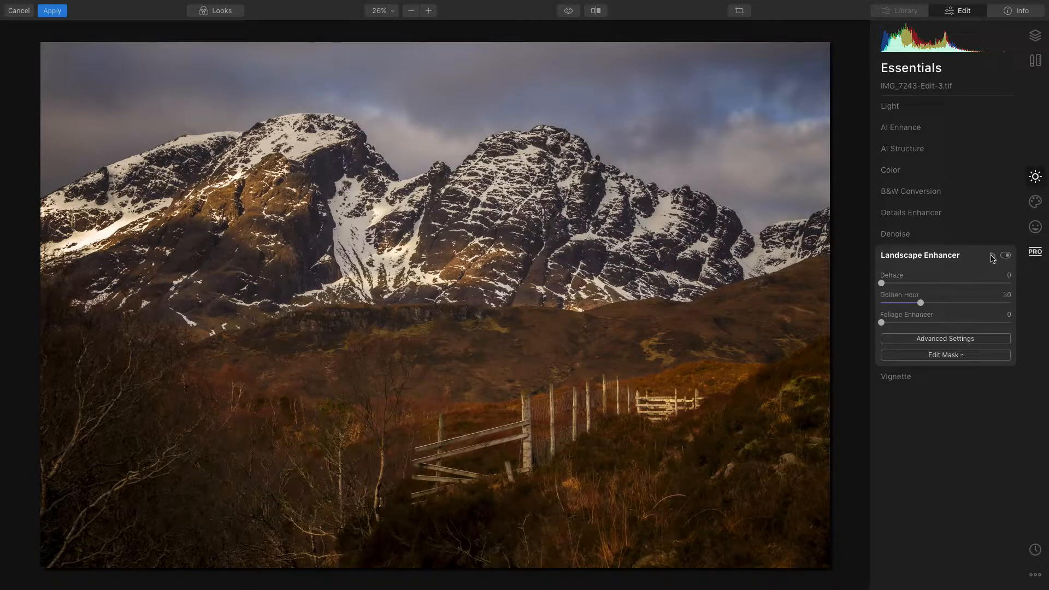
left_click(1007, 257)
left_click(1007, 257)
left_click(1007, 257)
left_click(1007, 257)
Limit the Landscape Enhancer with a slightly tilted gradient mask along the foot of the mountains and compare its effect.
left_click(944, 356)
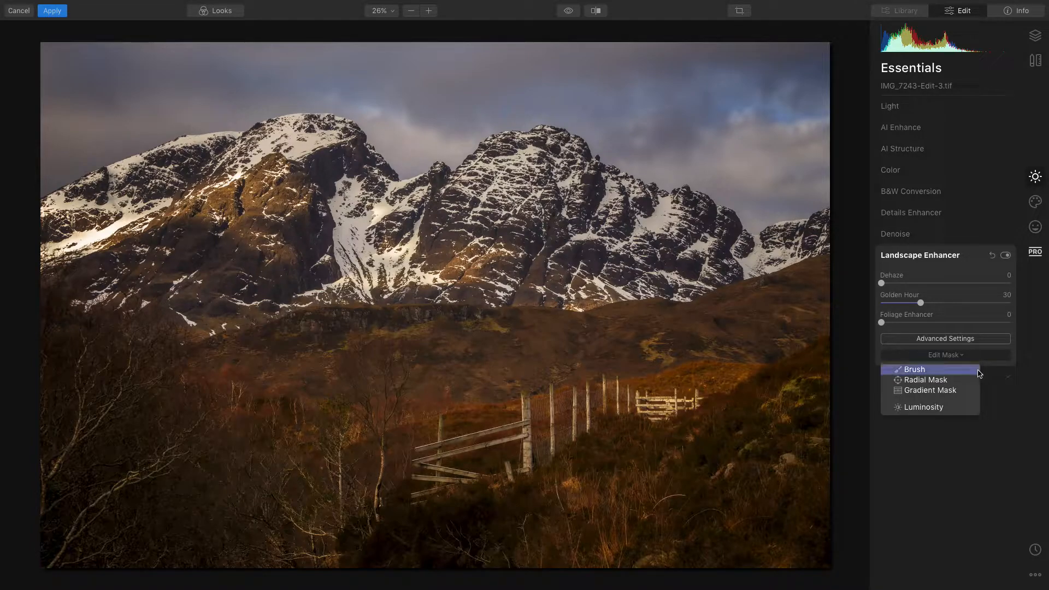
left_click(932, 391)
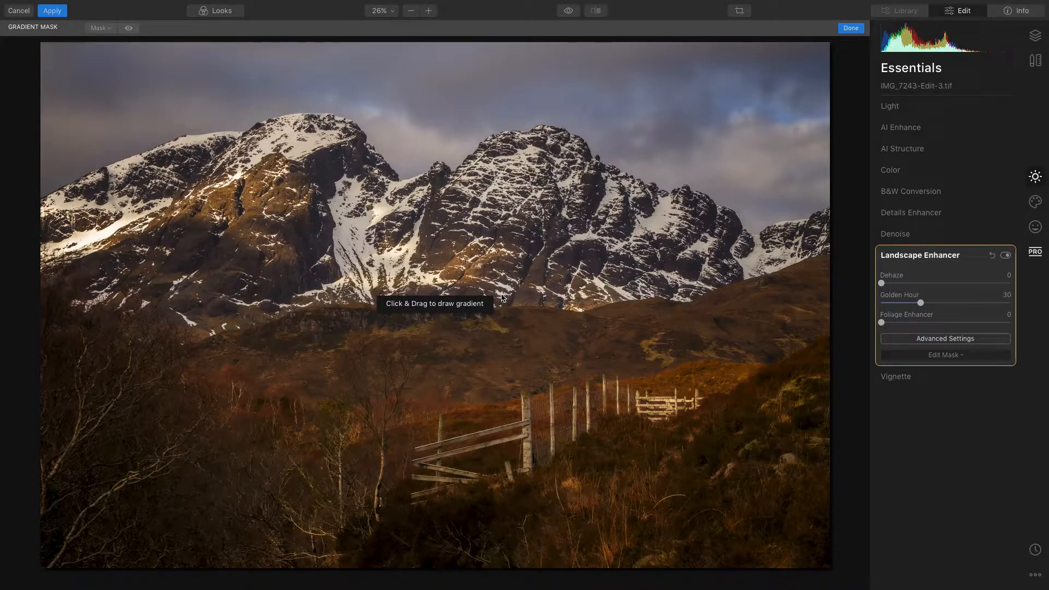
left_click_drag(502, 297, 504, 346)
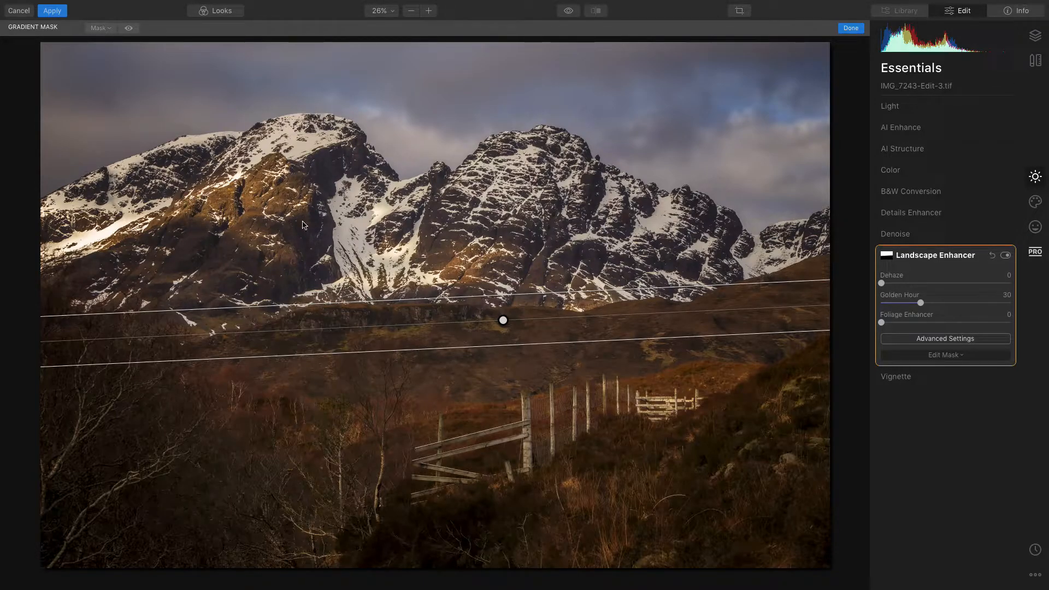
left_click(1006, 257)
left_click(1005, 257)
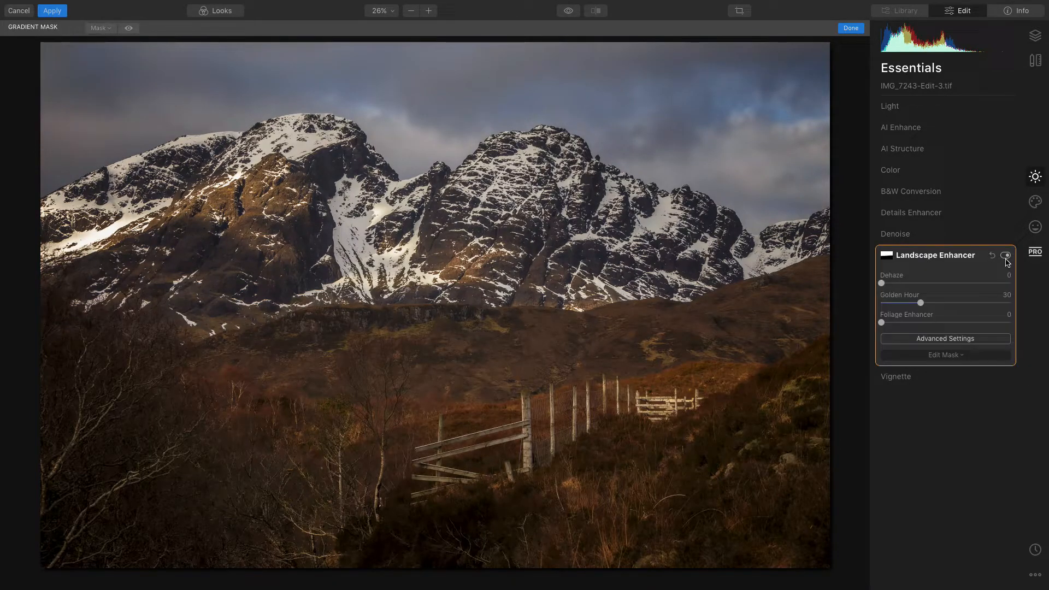
left_click(1007, 257)
left_click(1006, 257)
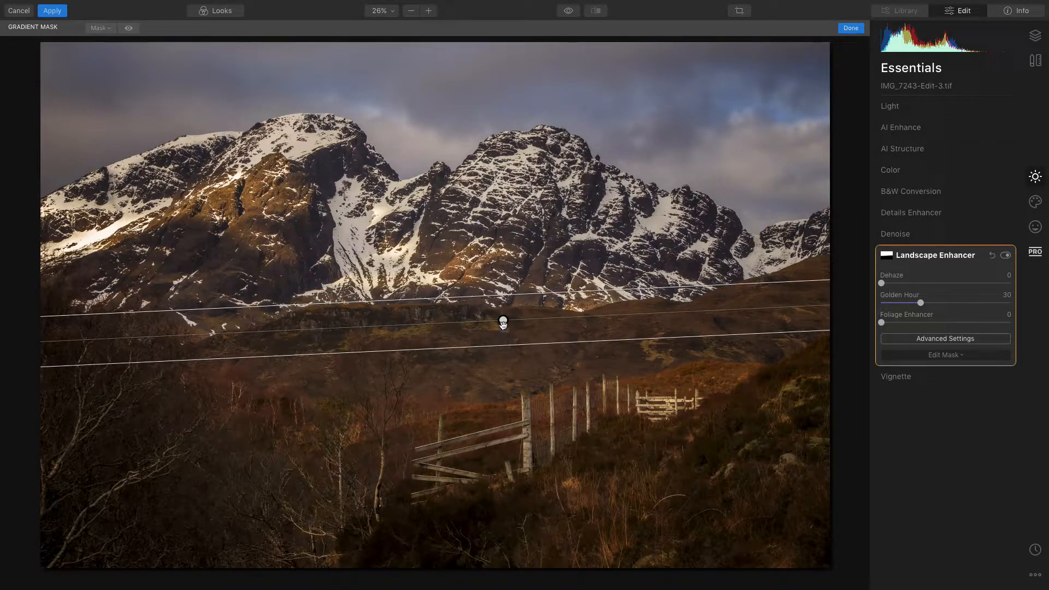
Shift the gradient mask slightly down the hillside and set Golden Hour to 47.
mouse_move(501, 333)
left_mouse_down()
mouse_move(501, 481)
mouse_move(512, 340)
mouse_move(507, 499)
mouse_move(510, 328)
mouse_move(509, 343)
left_mouse_up()
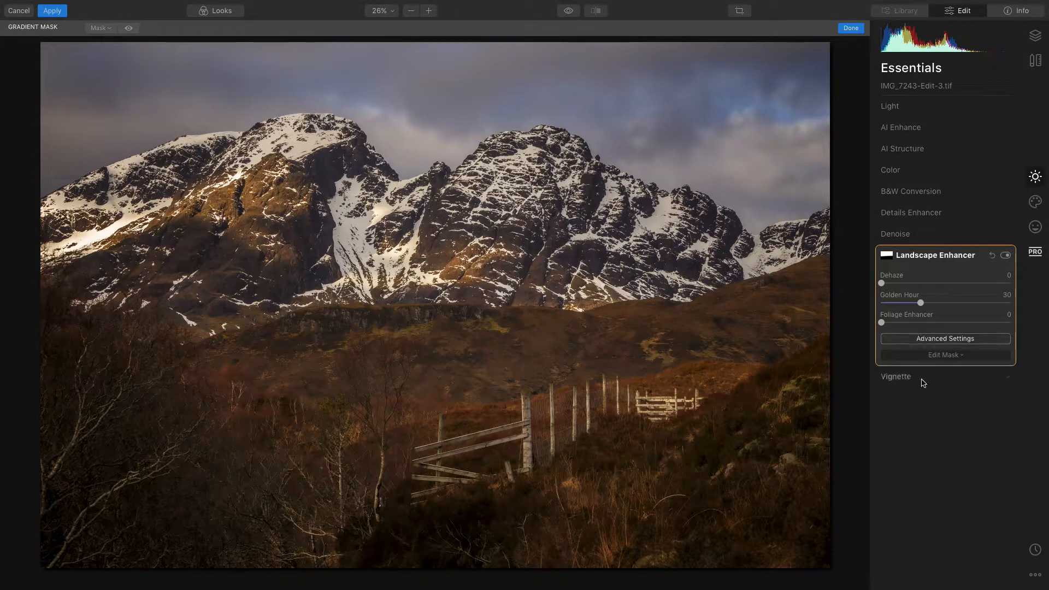
left_click_drag(920, 303, 945, 305)
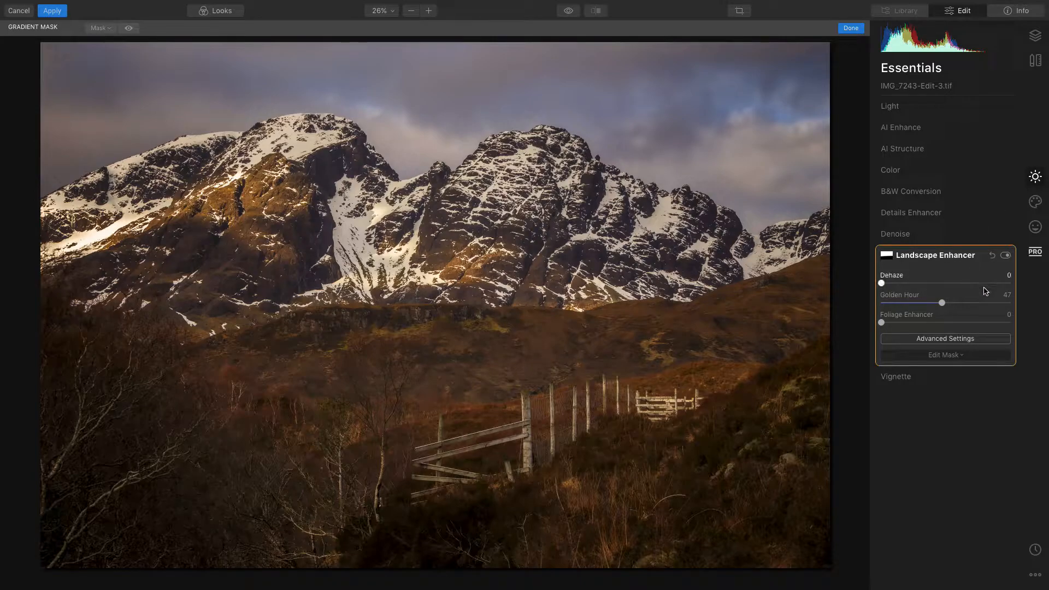
left_click(963, 257)
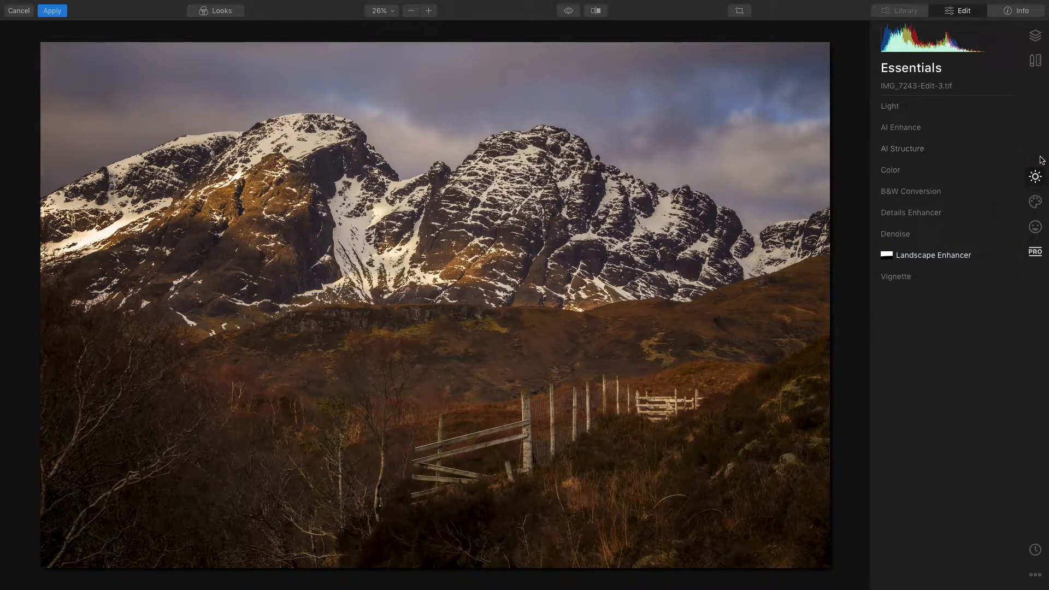
Set Small Details to 20 in the Details Enhancer and compare the photo with and without the effect.
left_click(930, 218)
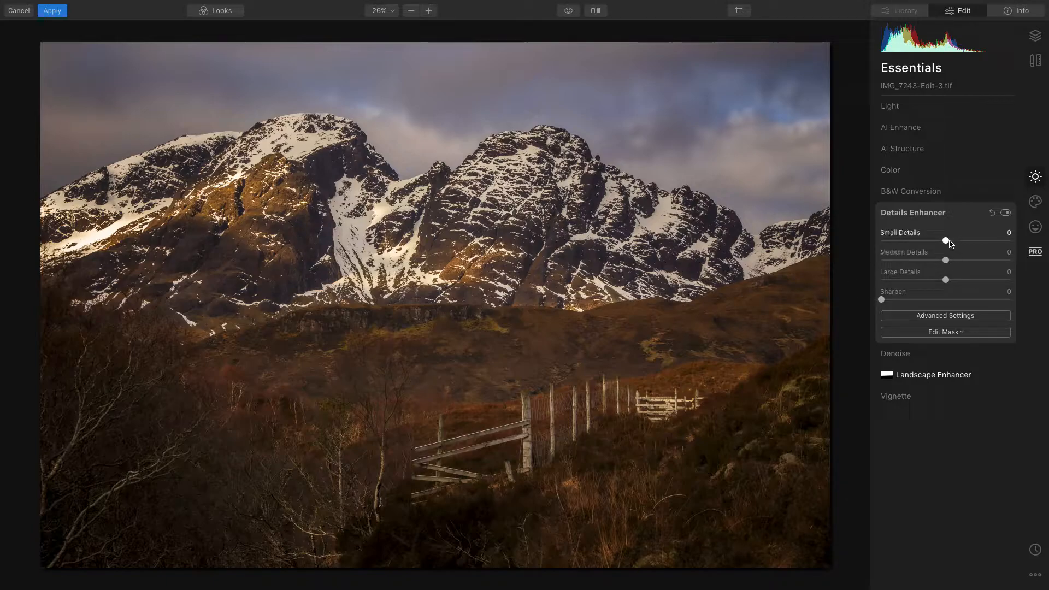
left_click_drag(946, 241, 963, 243)
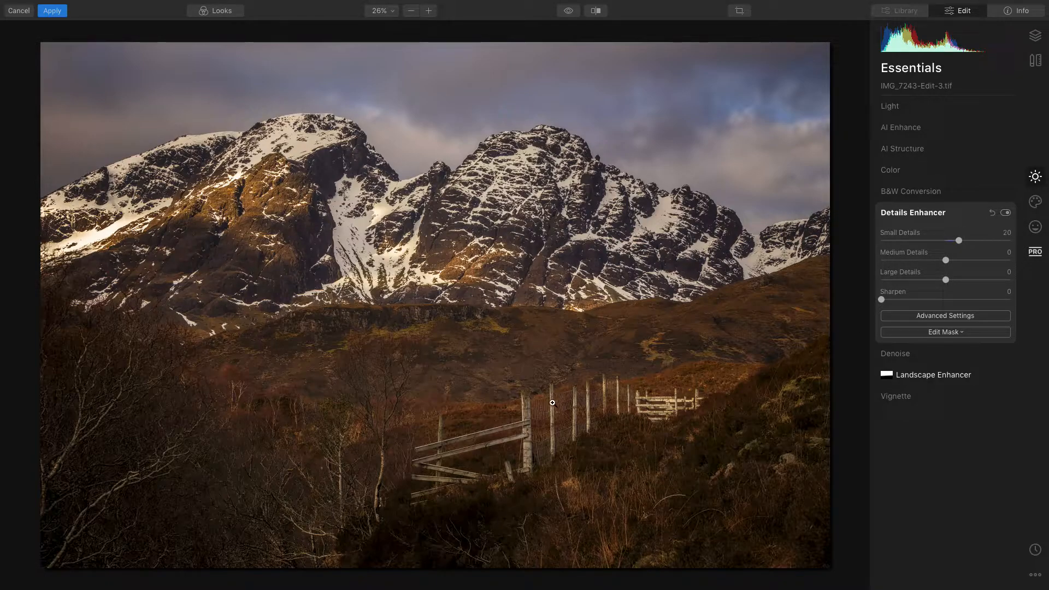
left_click(1007, 214)
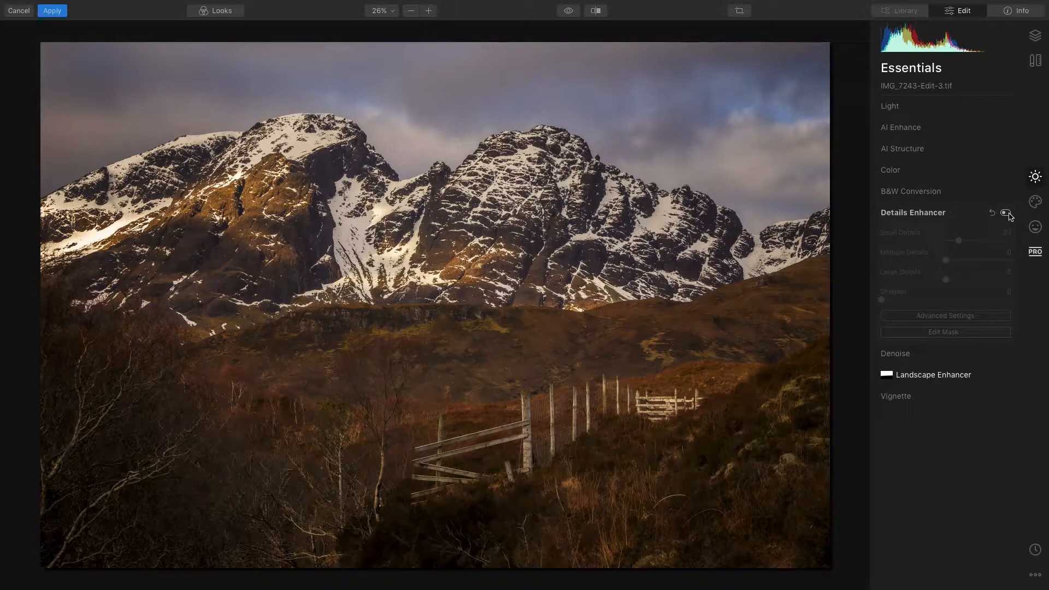
left_click(1007, 213)
left_click(1007, 214)
left_click(1007, 214)
left_click(1009, 213)
left_click(1008, 214)
left_click(1008, 213)
left_click(1008, 214)
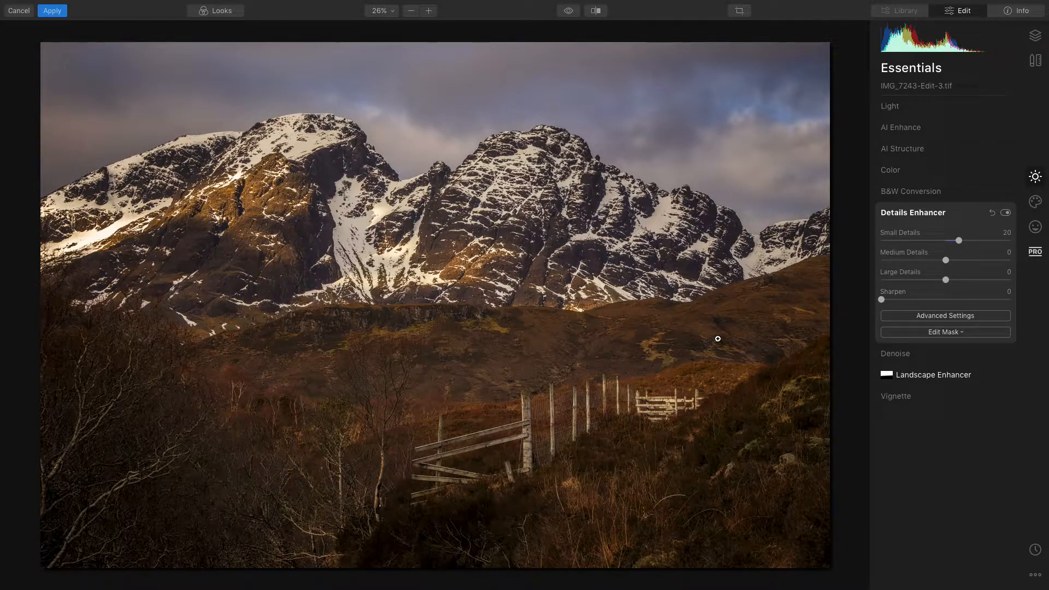
left_click(975, 213)
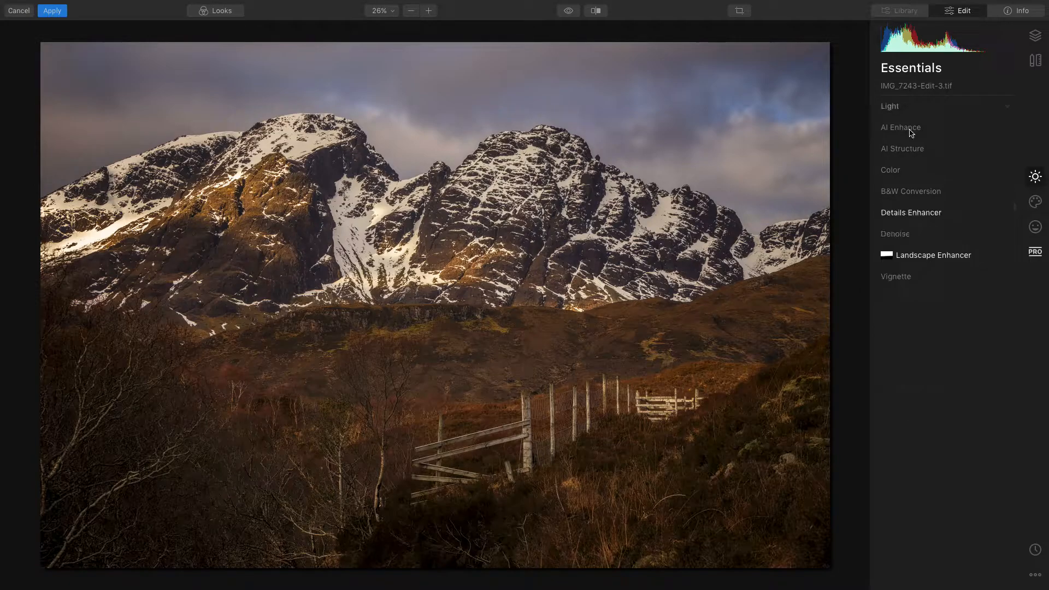
Raise the luminance of the orange tones to 47 in the advanced Color settings.
left_click(898, 174)
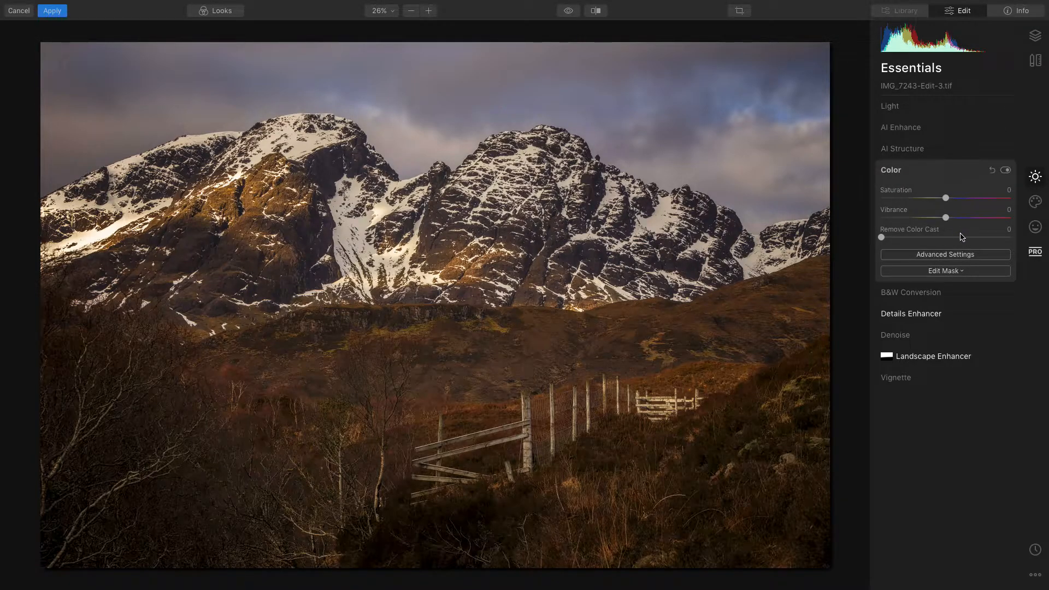
left_click(937, 259)
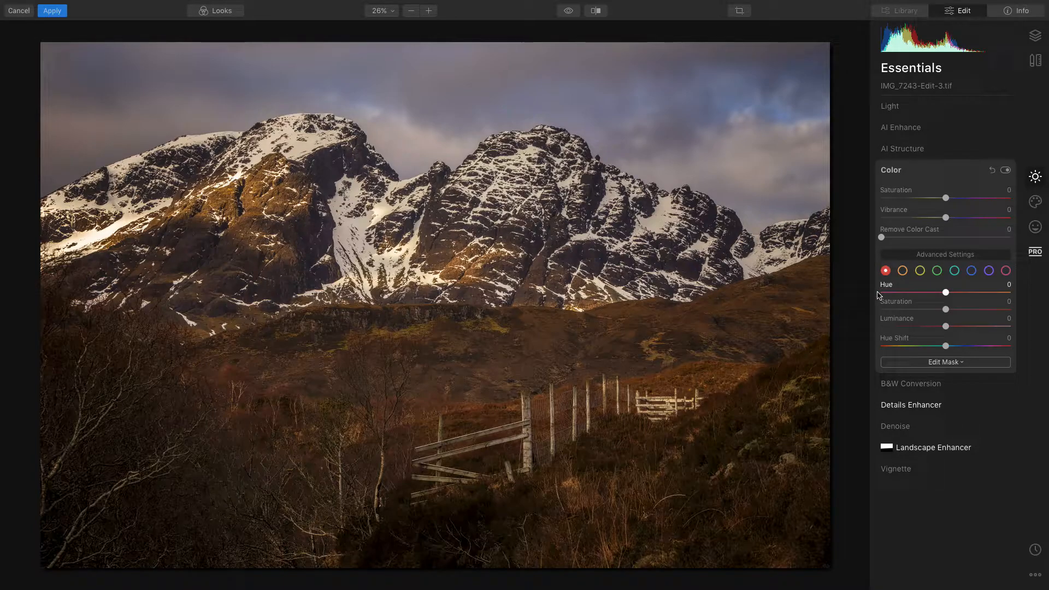
left_click(903, 271)
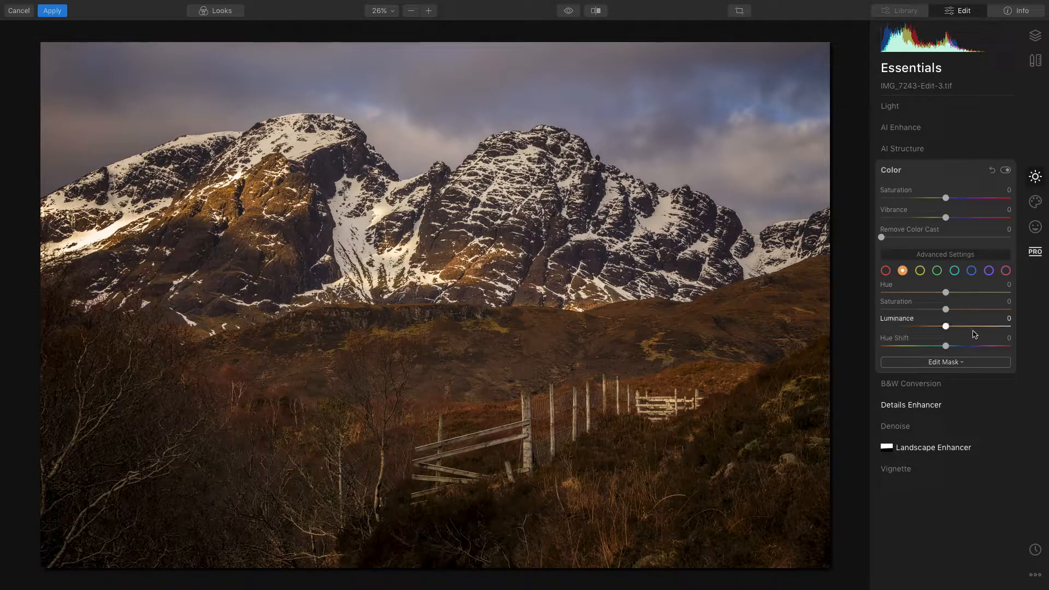
left_click_drag(951, 328, 972, 333)
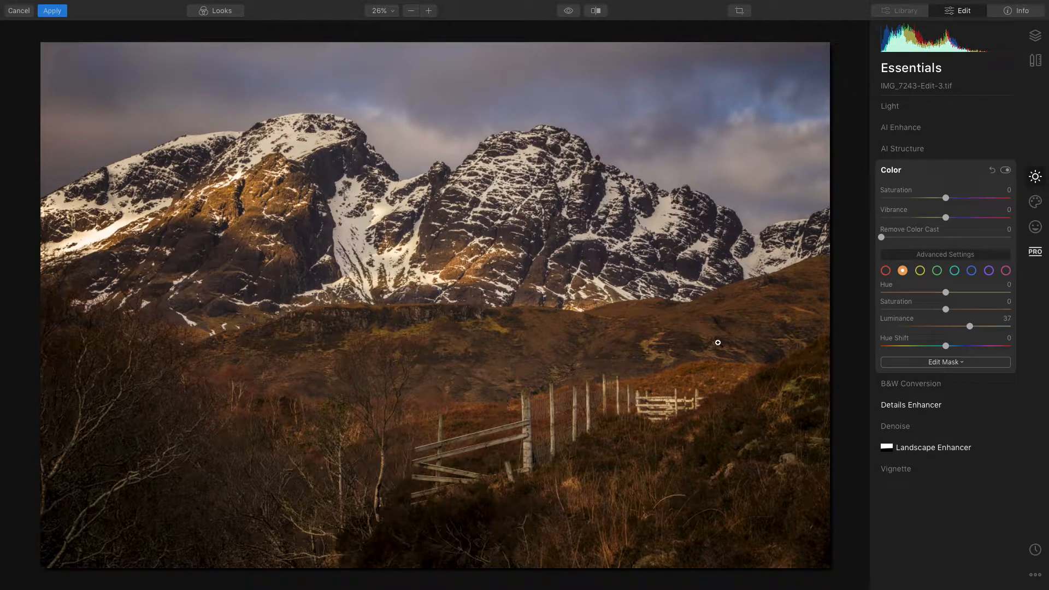
mouse_move(972, 330)
left_mouse_down()
mouse_move(955, 330)
mouse_move(976, 332)
left_mouse_up()
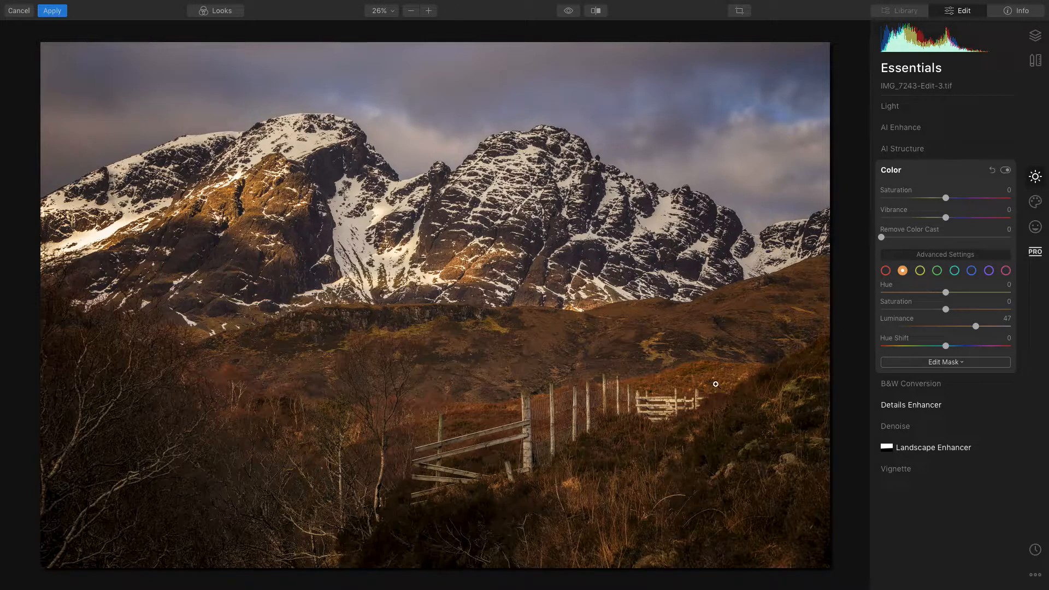
left_click(907, 172)
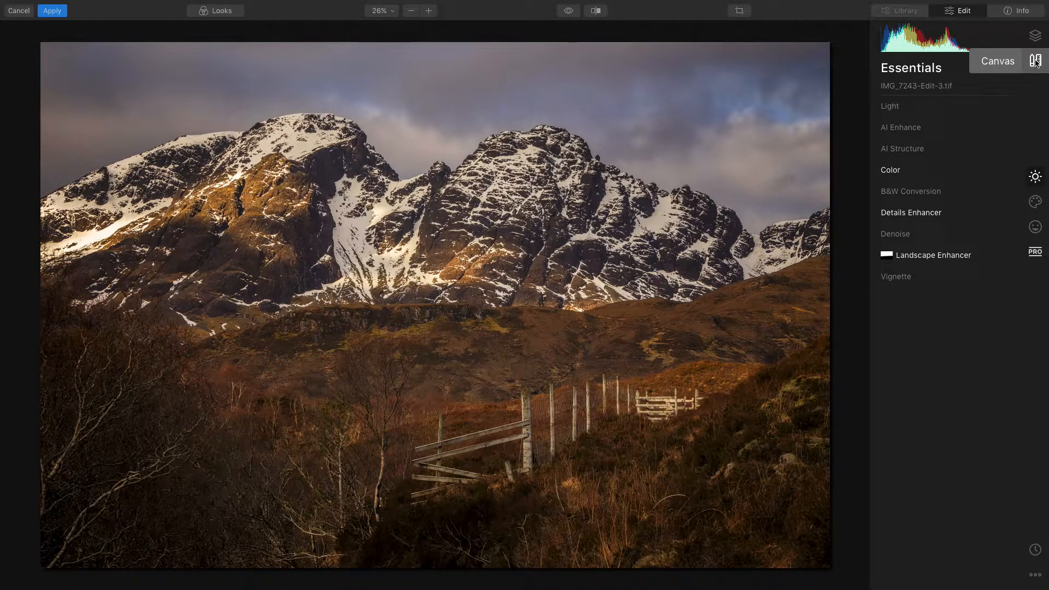
Reduce the photo layer's Adjustments Amount to 80 and preview the original image for comparison.
left_click(1035, 35)
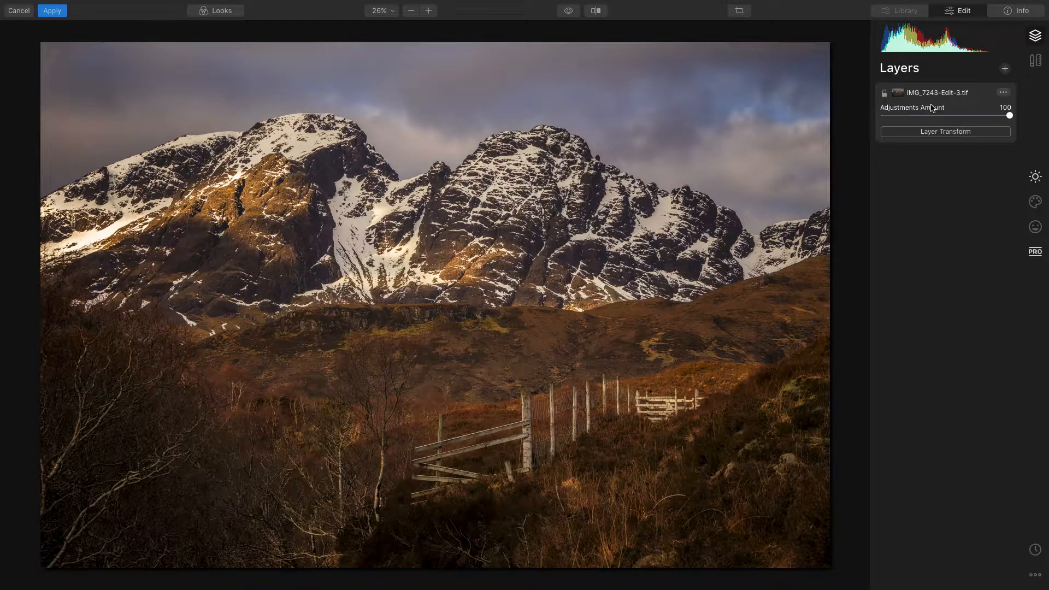
mouse_move(998, 120)
left_mouse_down()
mouse_move(905, 123)
mouse_move(1012, 121)
left_mouse_up()
left_click_drag(1011, 118, 985, 117)
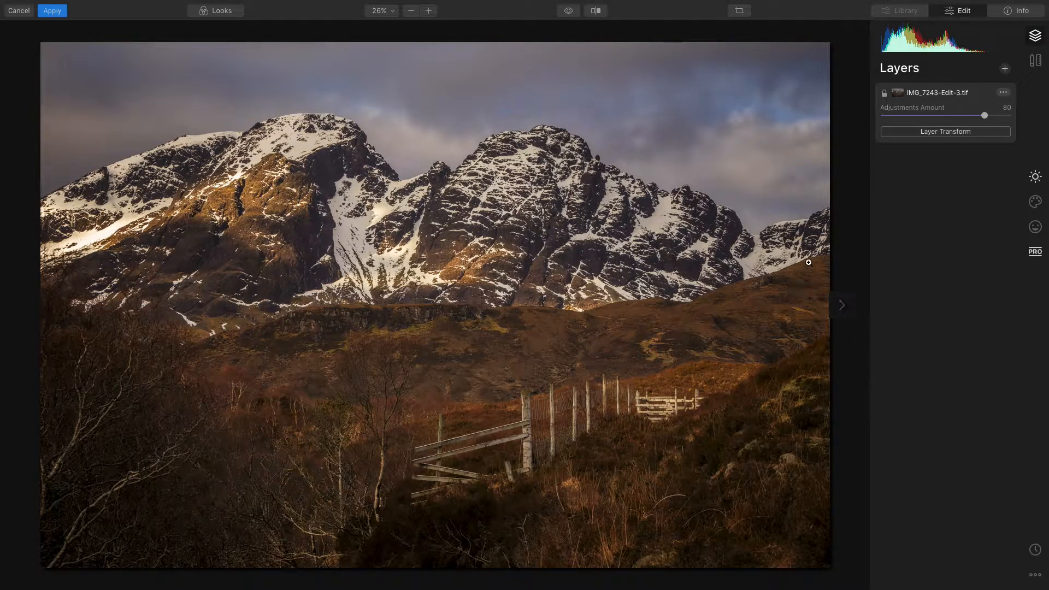
left_click(569, 11)
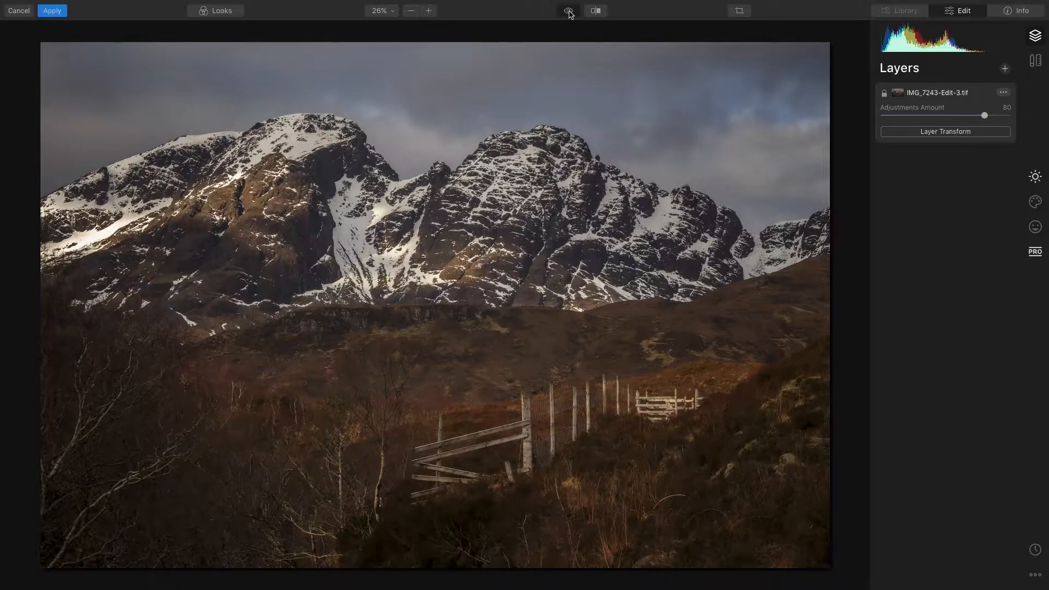
Compare the photo with and without the Luminar edits, and apply them to return to Photoshop.
left_click(569, 11)
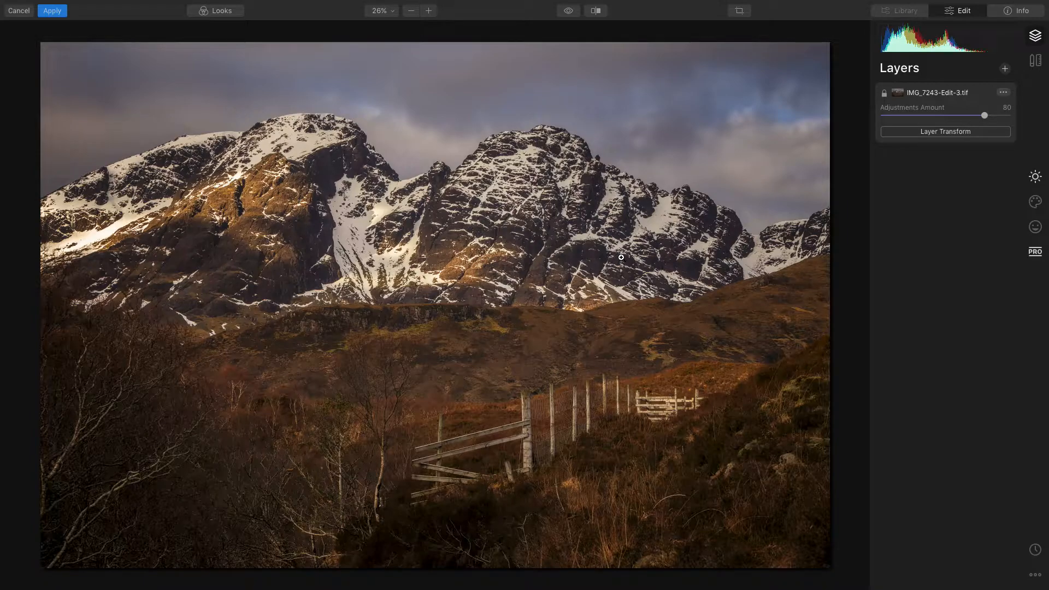
left_click(570, 13)
left_click(568, 13)
left_click(570, 12)
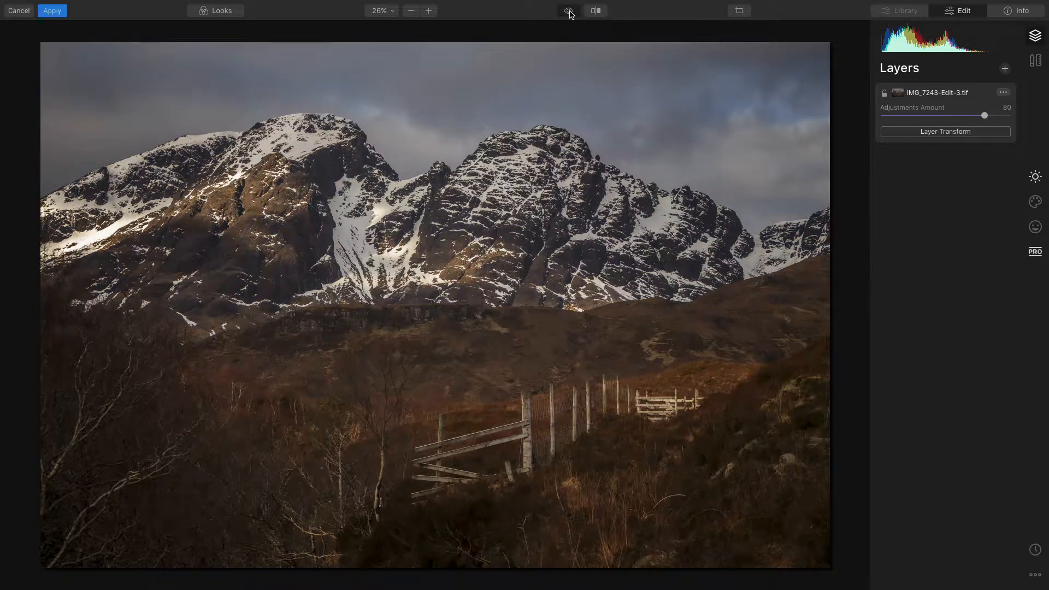
left_click(569, 13)
left_click(570, 14)
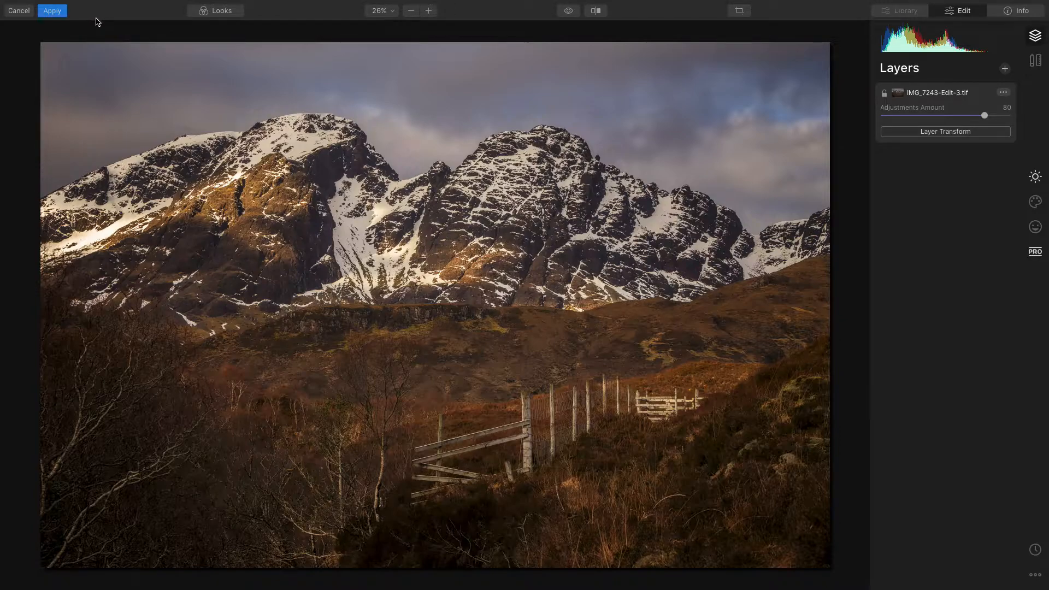
left_click(64, 11)
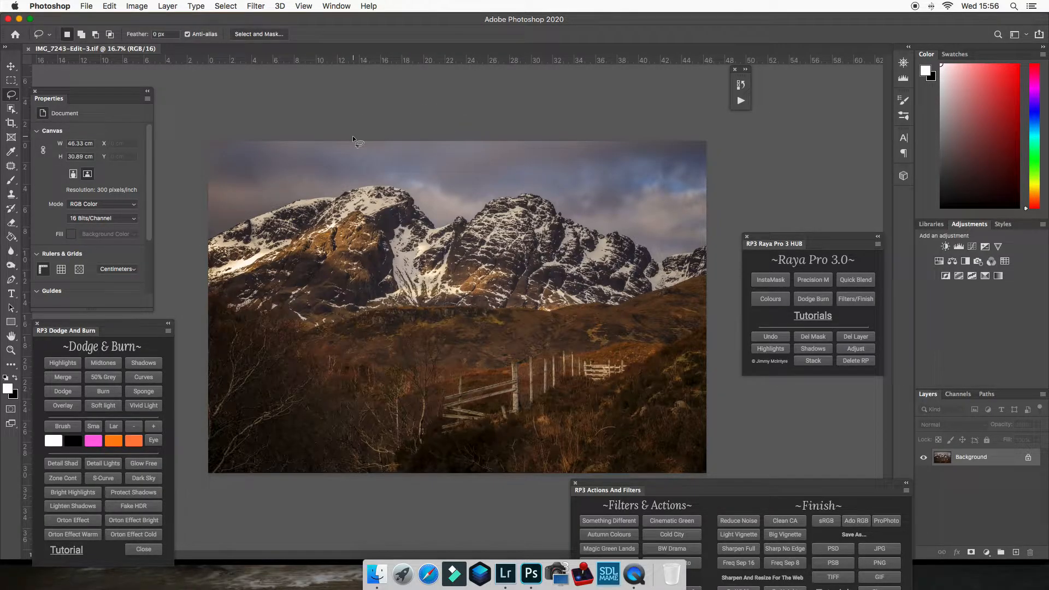
Lasso the dust spots in the sky above the left-hand peak at 50% zoom, adding each to one selection.
key("super+equal")
key("super+equal")
key("super+equal")
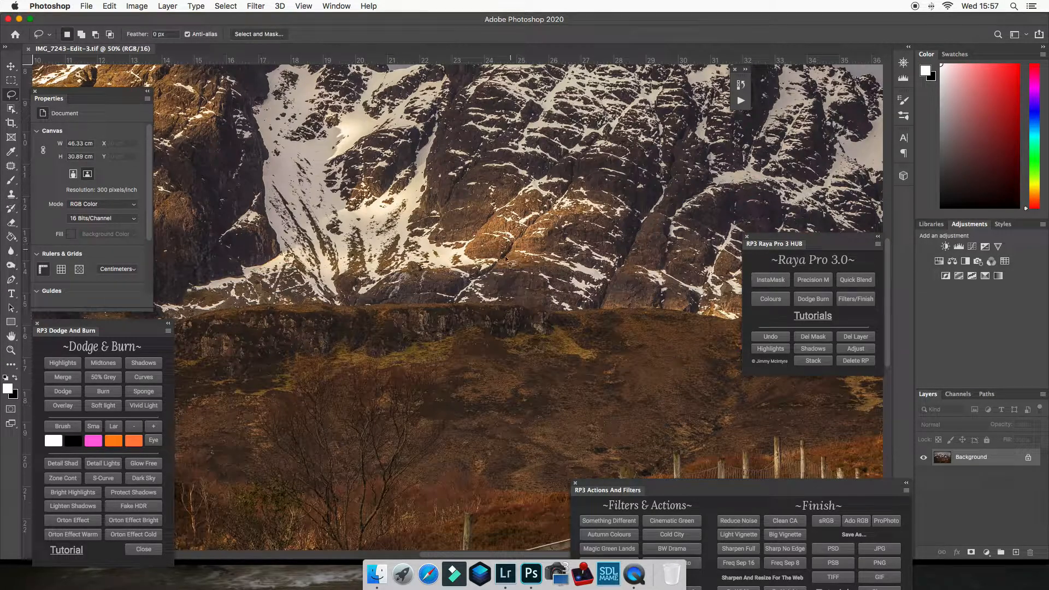
left_click_drag(431, 200, 546, 396)
left_click_drag(393, 231, 662, 133)
left_click_drag(528, 178, 409, 200)
left_click_drag(483, 253, 307, 253)
mouse_move(487, 166)
left_mouse_down()
mouse_move(480, 160)
mouse_move(476, 178)
mouse_move(494, 171)
left_mouse_up()
key("shift")
left_click_drag(650, 186, 437, 173)
left_click_drag(485, 132, 455, 125)
left_click_drag(632, 204, 459, 197)
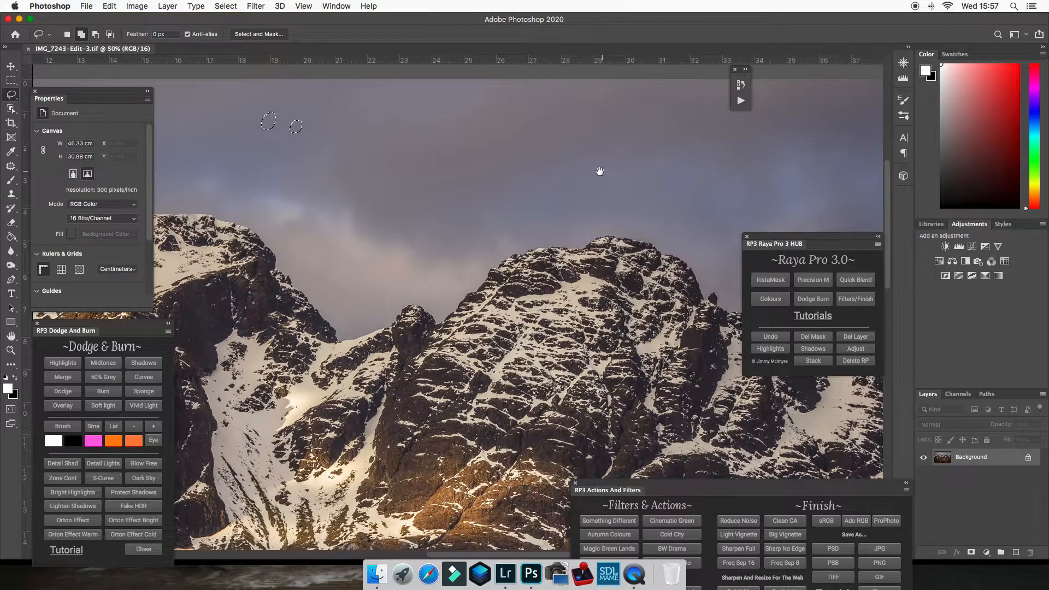
Add the dust spots in the right half of the sky to the lasso selection and check the remaining sky.
left_click_drag(600, 171, 450, 187)
left_click_drag(529, 188, 412, 182)
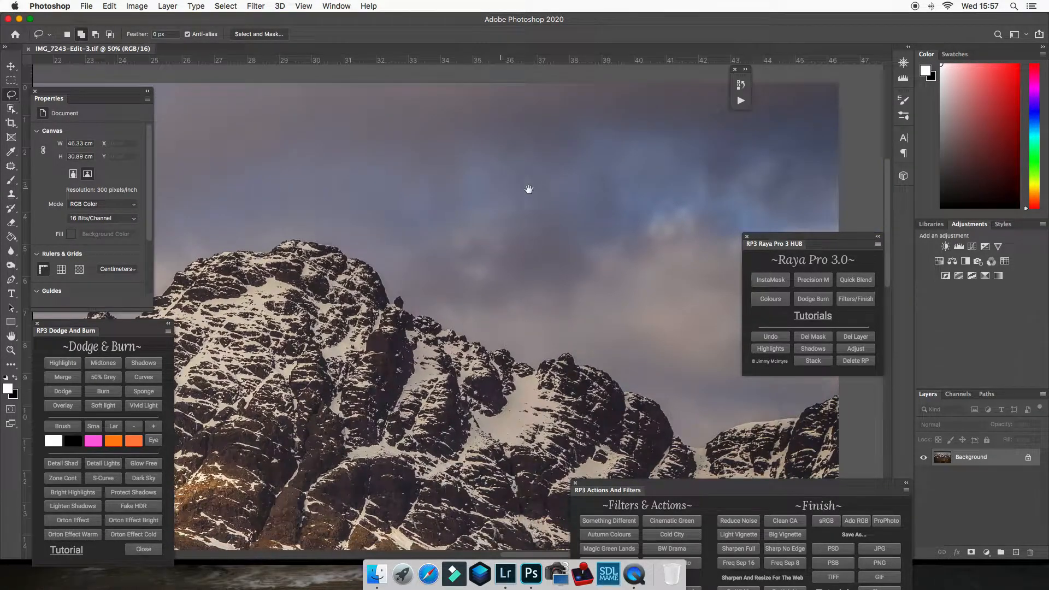
left_click_drag(529, 189, 415, 186)
left_click_drag(338, 113, 335, 111)
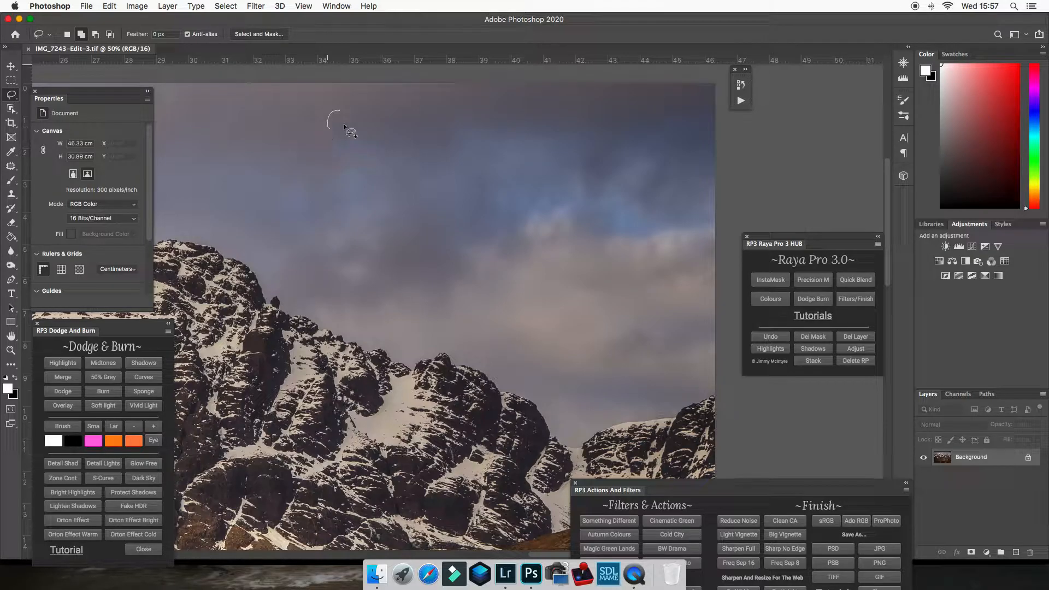
left_click_drag(663, 157, 662, 158)
left_click_drag(617, 291, 630, 204)
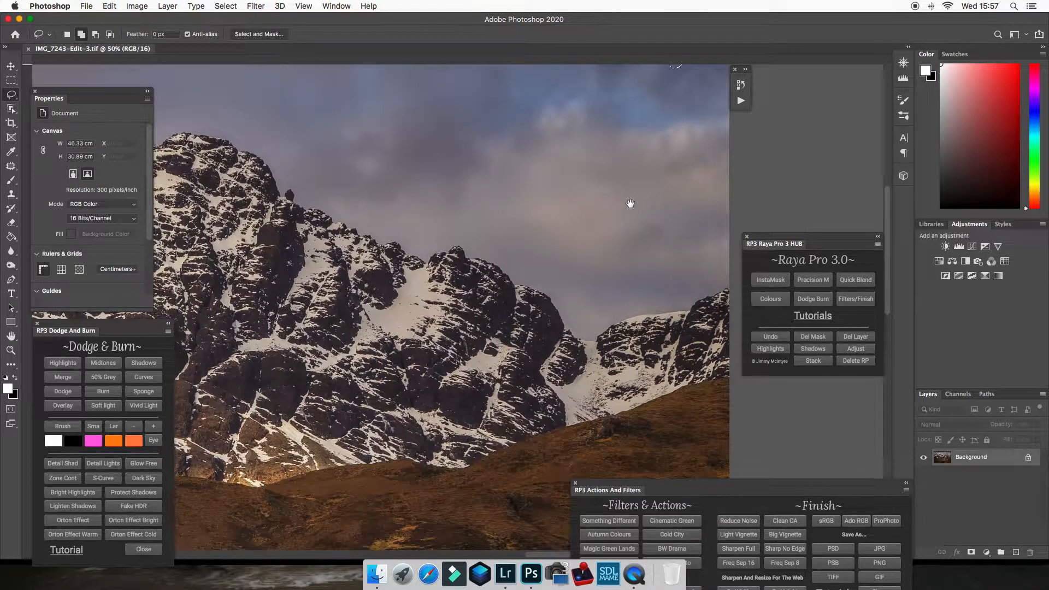
left_click_drag(410, 179, 614, 205)
left_click_drag(446, 148, 681, 268)
left_click_drag(352, 244, 564, 204)
mouse_move(439, 204)
left_mouse_down()
mouse_move(677, 181)
mouse_move(536, 200)
mouse_move(529, 188)
left_mouse_up()
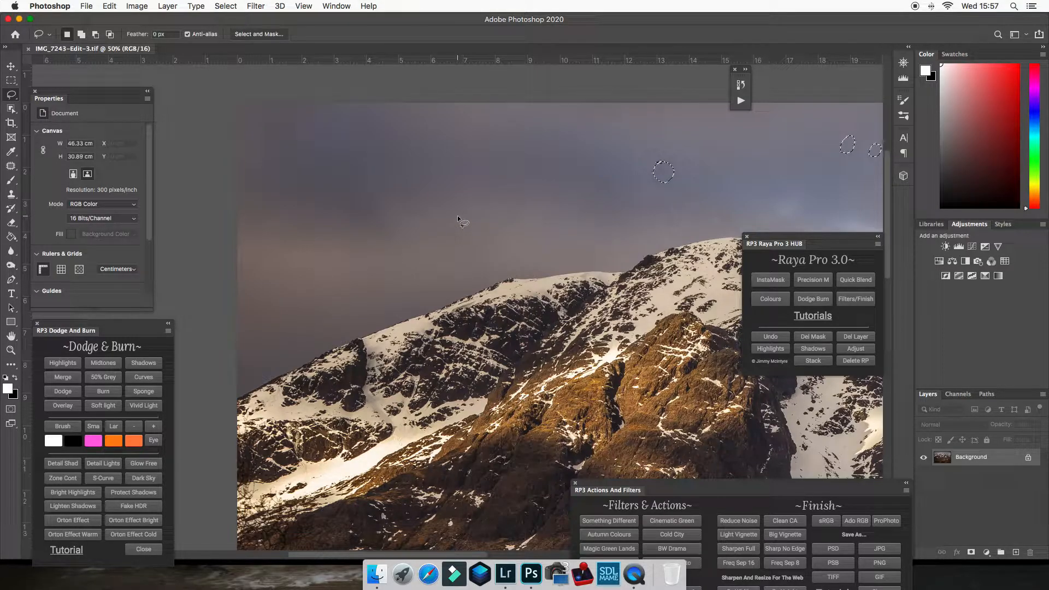
Fill the selected dust spots using Content-Aware contents with Color Adaptation at 100% opacity.
key("shift+BackSpace")
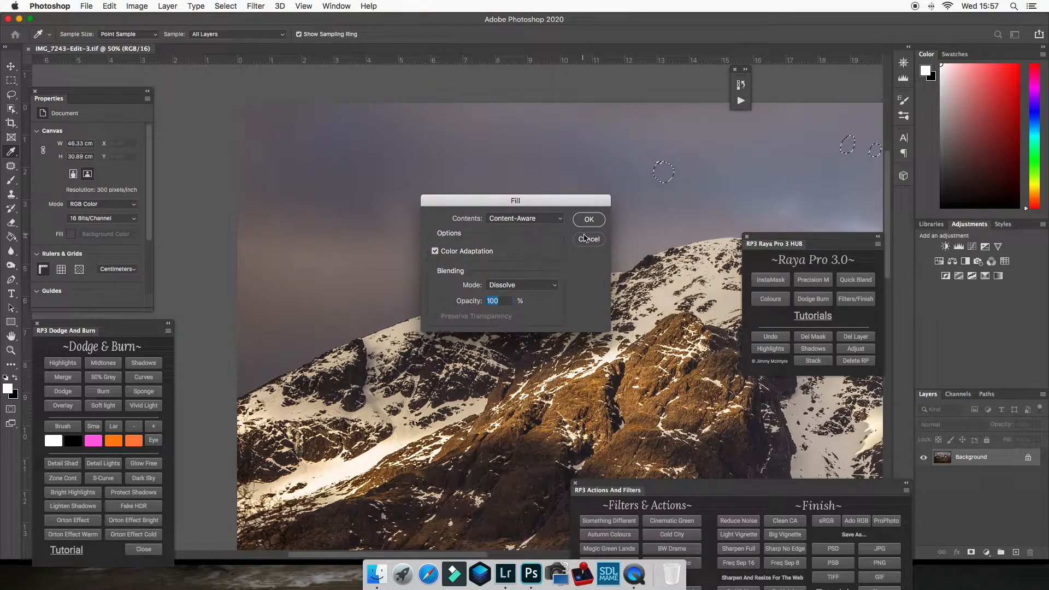
key("Return")
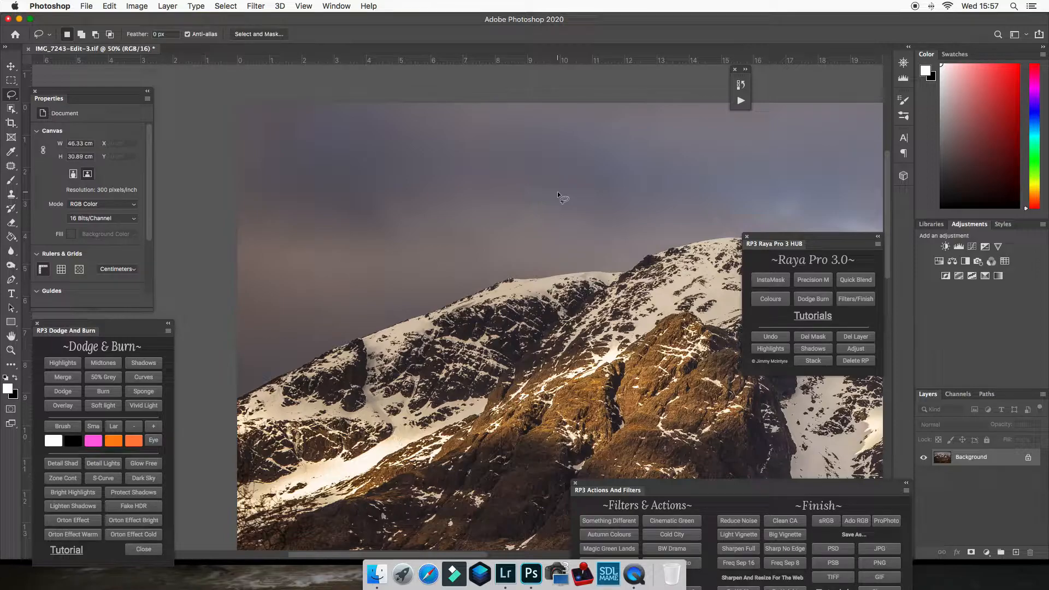
key("super+minus")
key("super+minus")
key("super+minus")
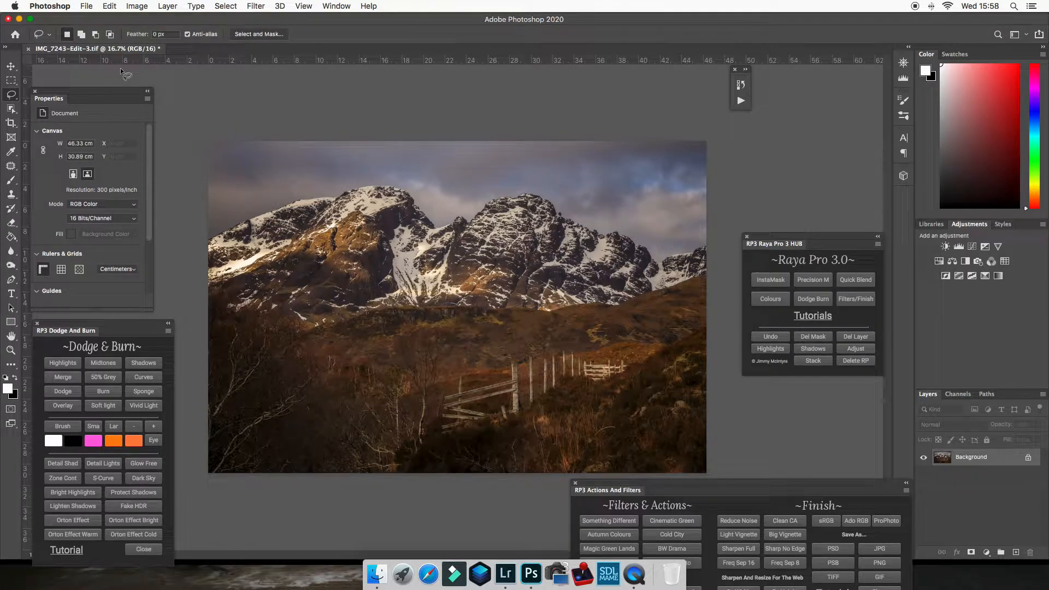
Stamp the white signature watermark brush at 80% opacity in the lower-left corner of the photo.
left_click(11, 181)
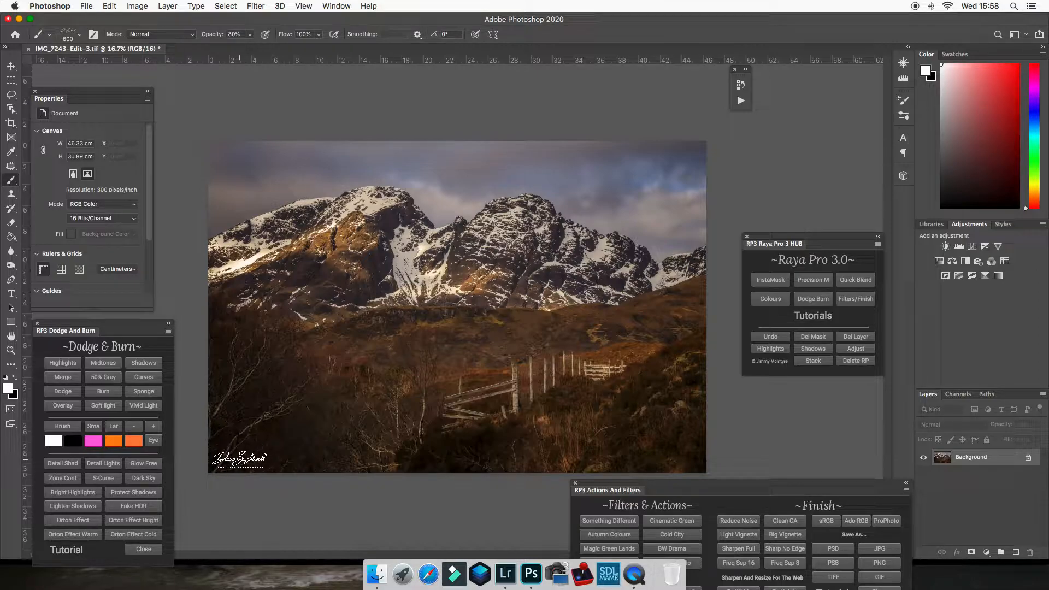
left_click(238, 462)
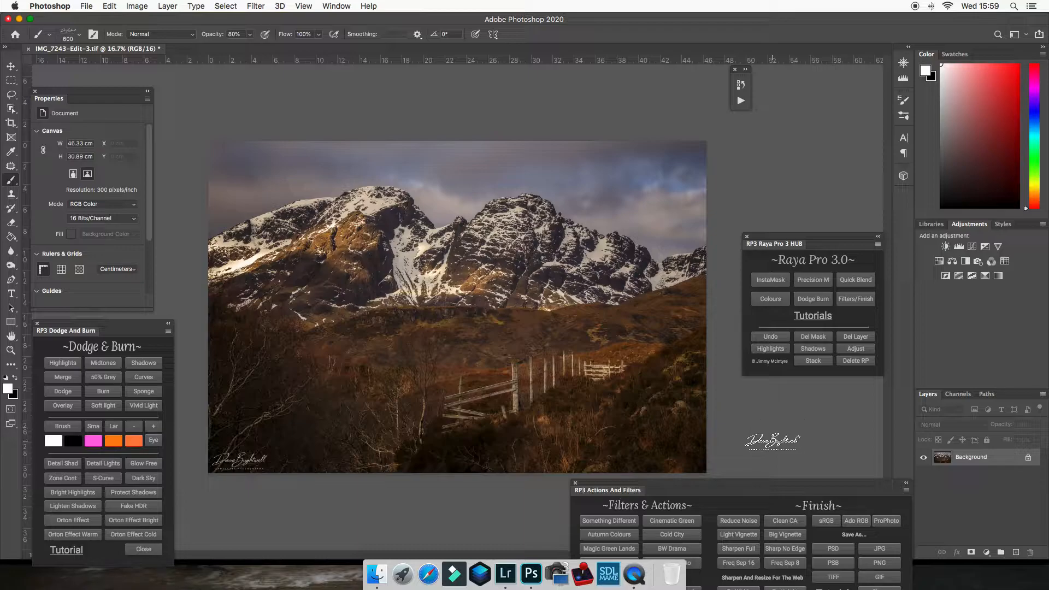
Sharpen and resize the photo for the web by width to 960 pixels, converting the colour profile to sRGB.
left_click_drag(759, 488, 768, 437)
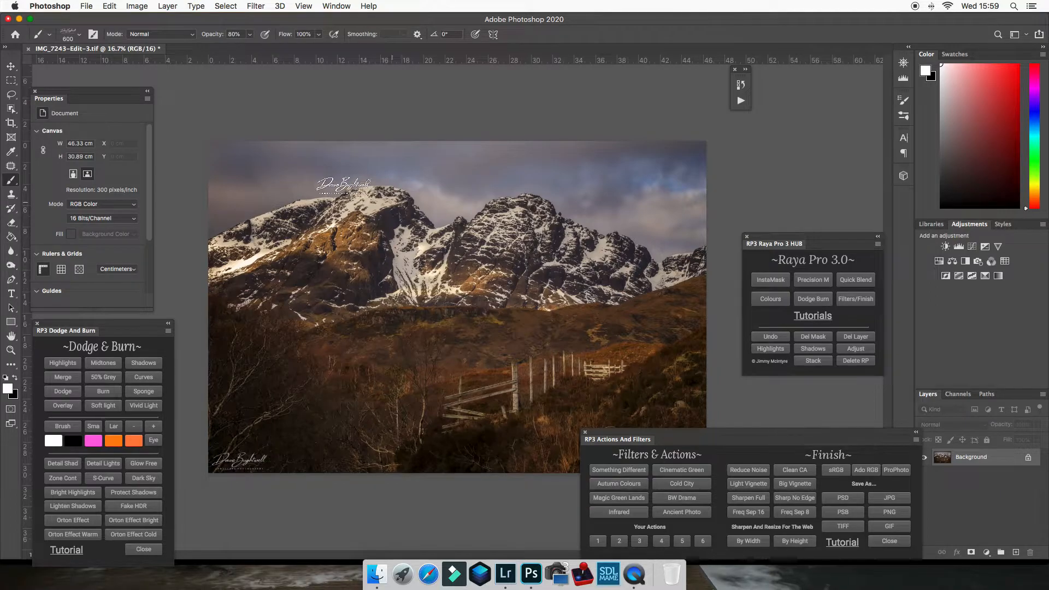
left_click(750, 544)
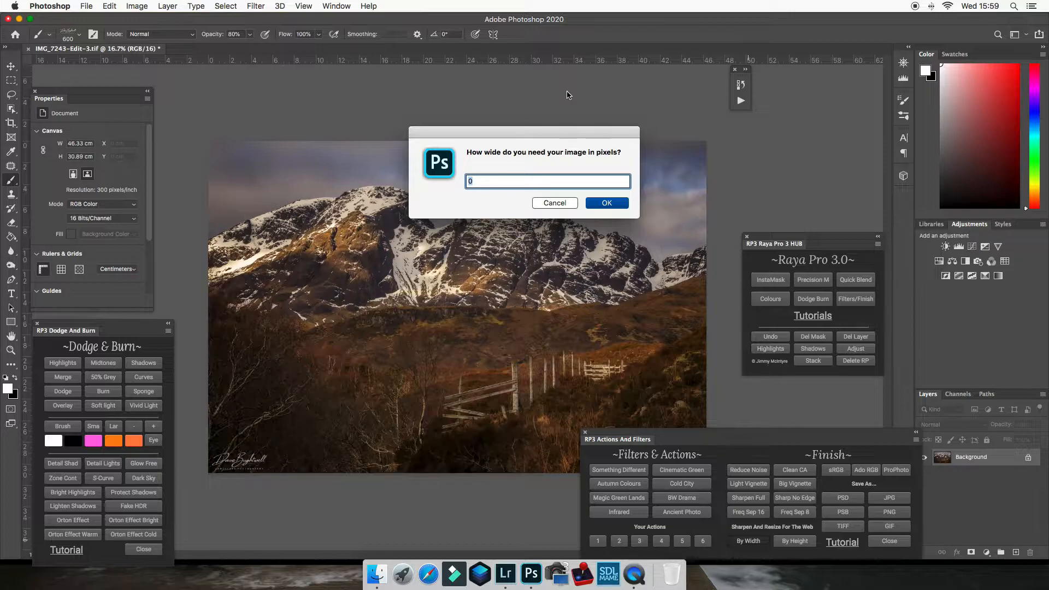
type("960")
left_click(607, 203)
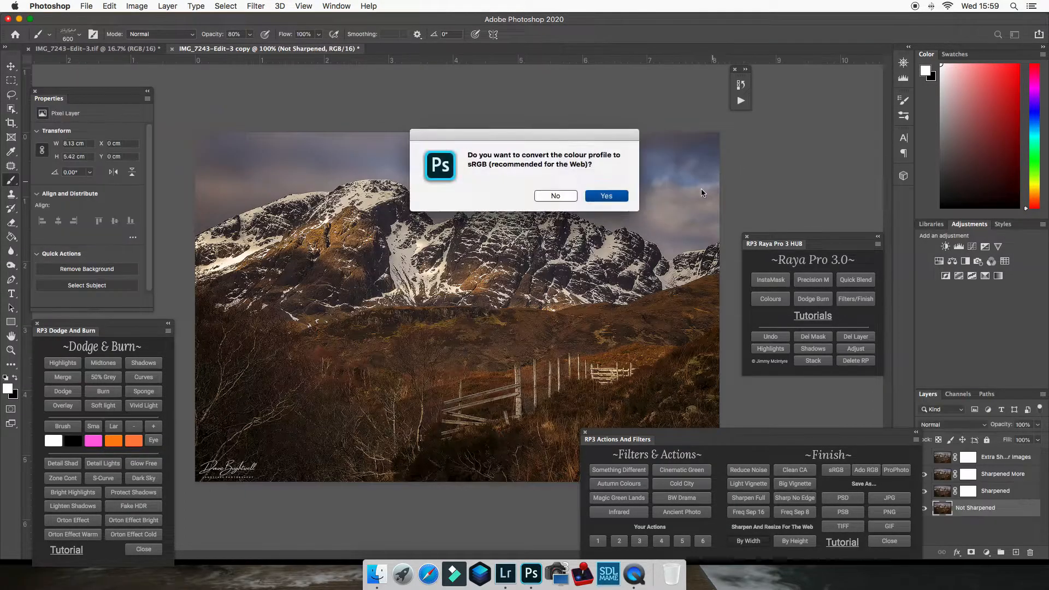
left_click(606, 197)
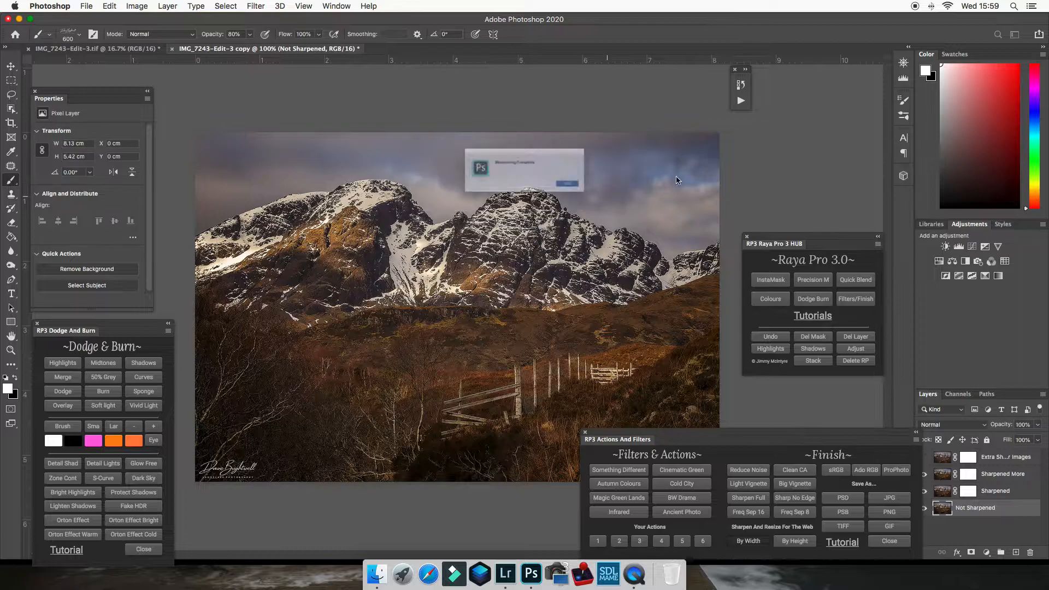
left_click(606, 197)
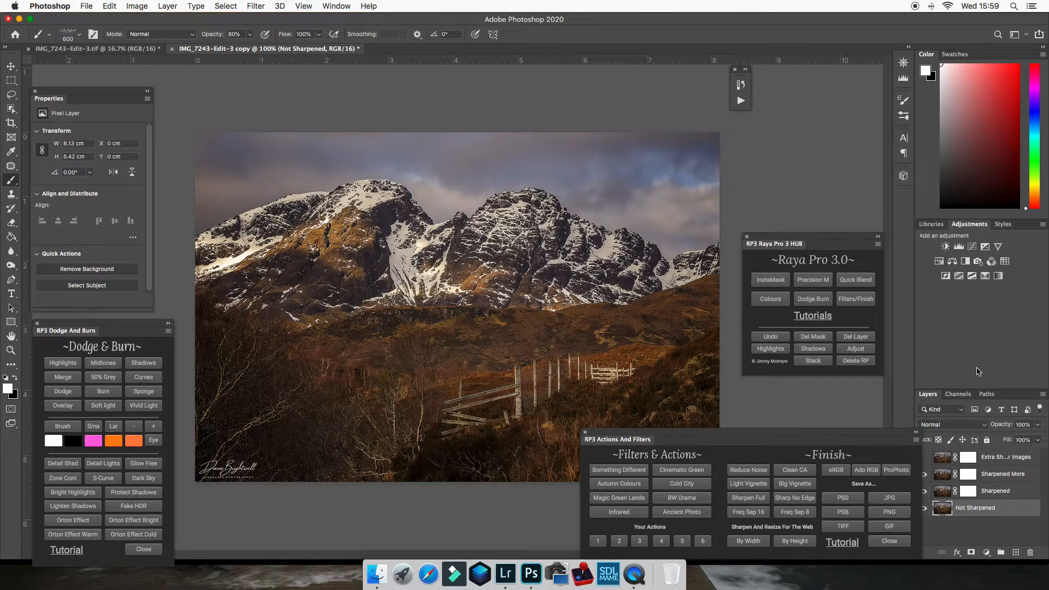
Reduce the opacity of the Sharpened More layer to 30%.
left_click(986, 477)
left_click(1037, 424)
left_click_drag(1036, 441, 998, 444)
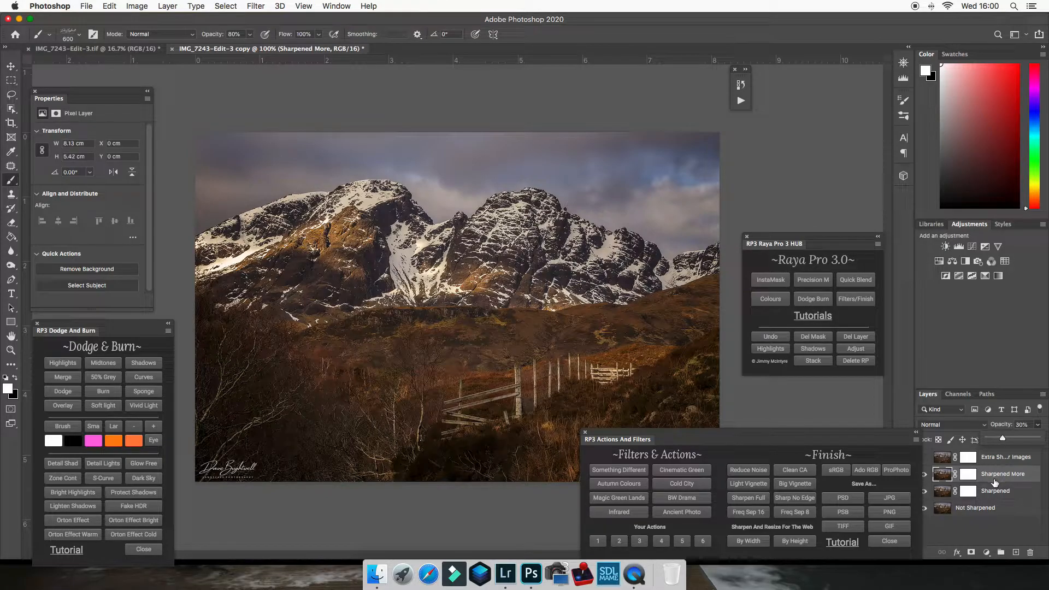
mouse_move(1003, 441)
left_mouse_down()
mouse_move(991, 443)
mouse_move(1001, 445)
left_mouse_up()
Flatten the resized copy into a single layer, discarding the hidden layers.
left_click(166, 8)
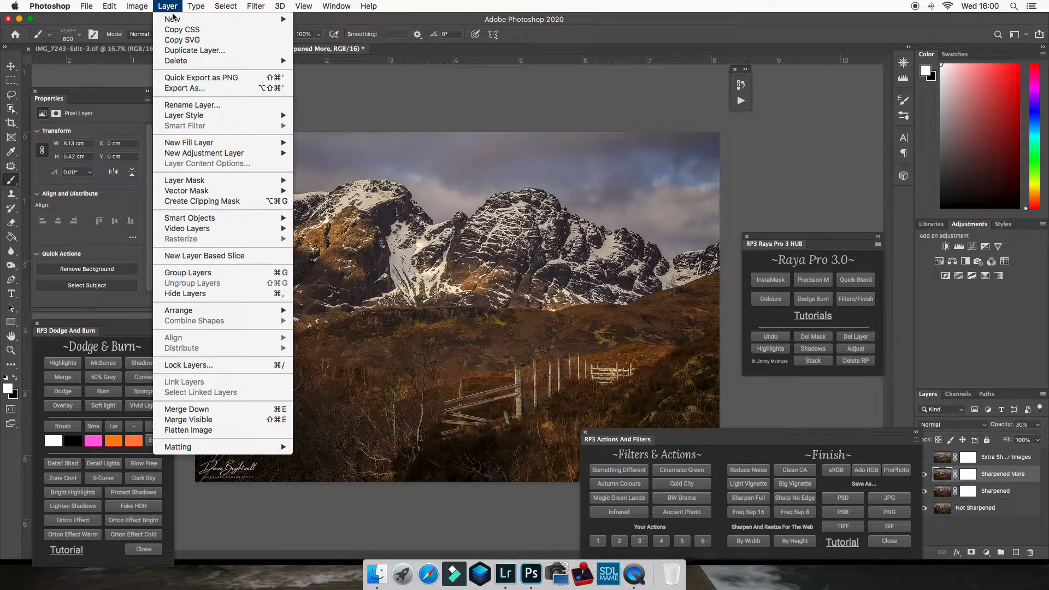
left_click(184, 432)
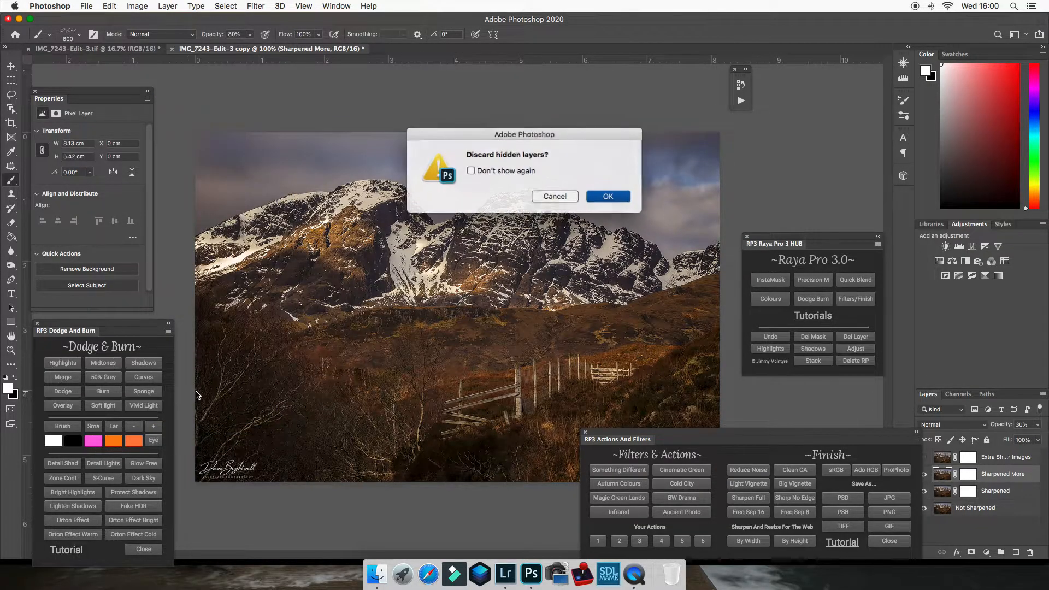
left_click(614, 195)
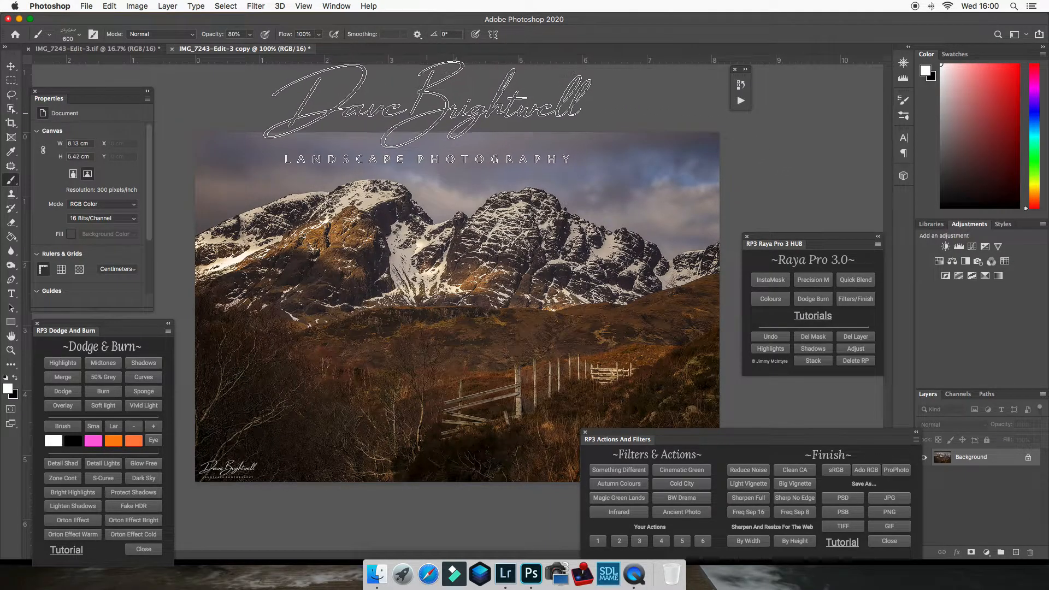
Export the resized copy with Save for Web as a PNG-24 file named Blaven.png.
left_click(89, 7)
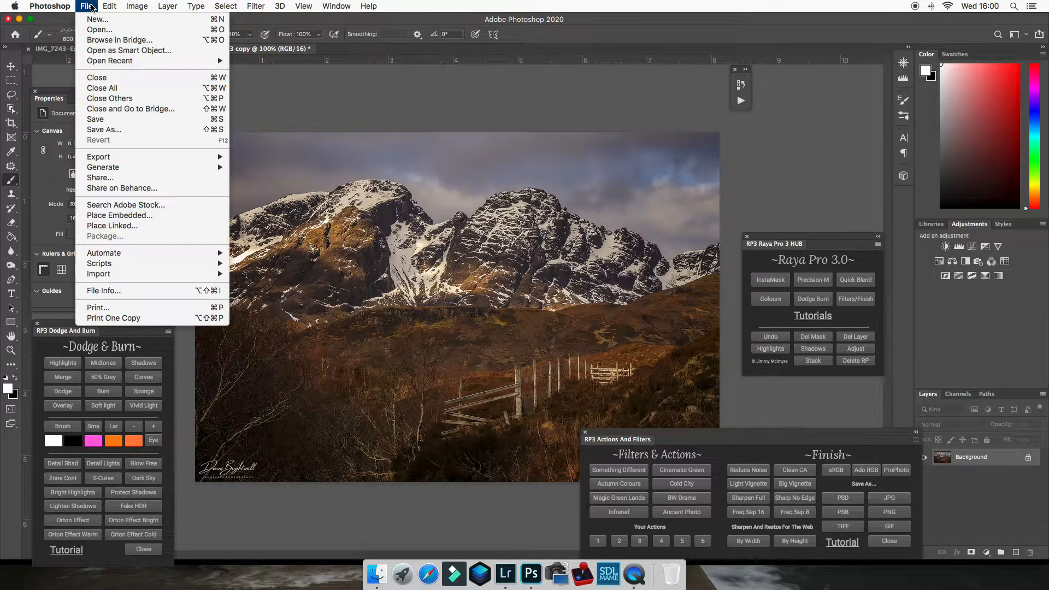
mouse_move(140, 157)
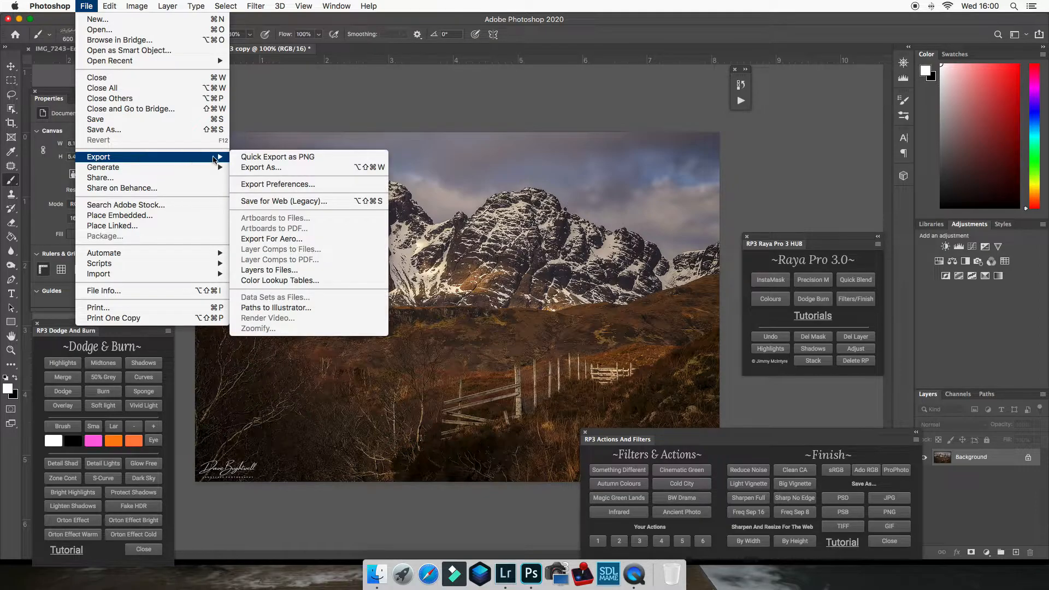
left_click(282, 203)
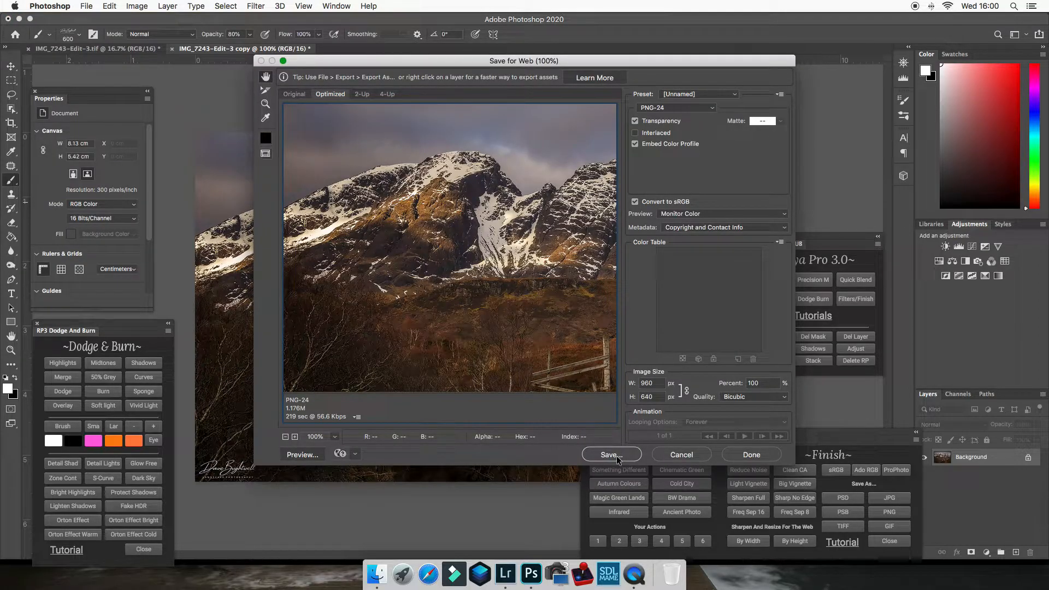
left_click(617, 458)
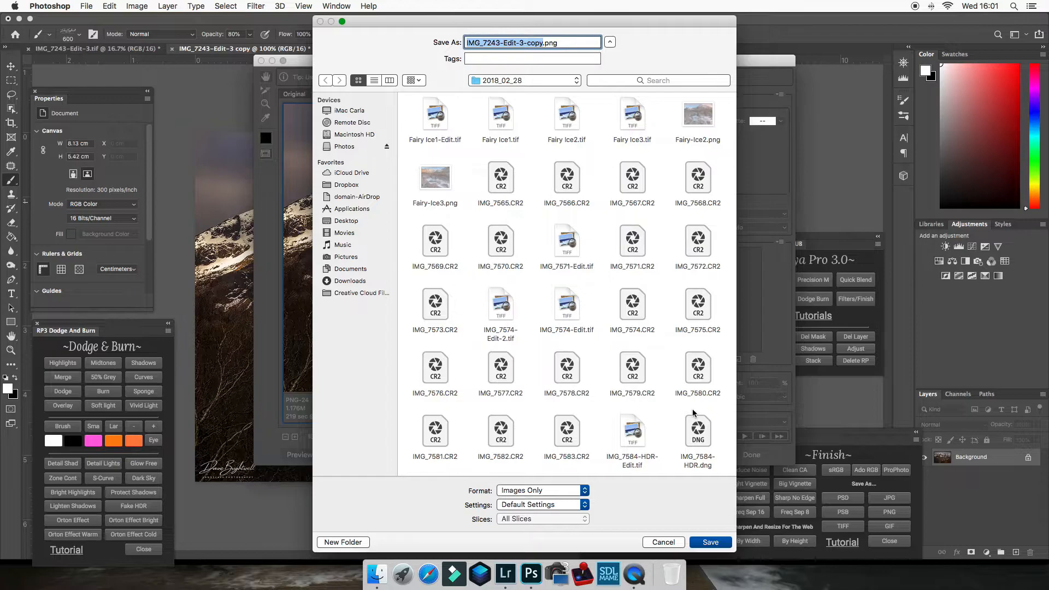
type("Blave")
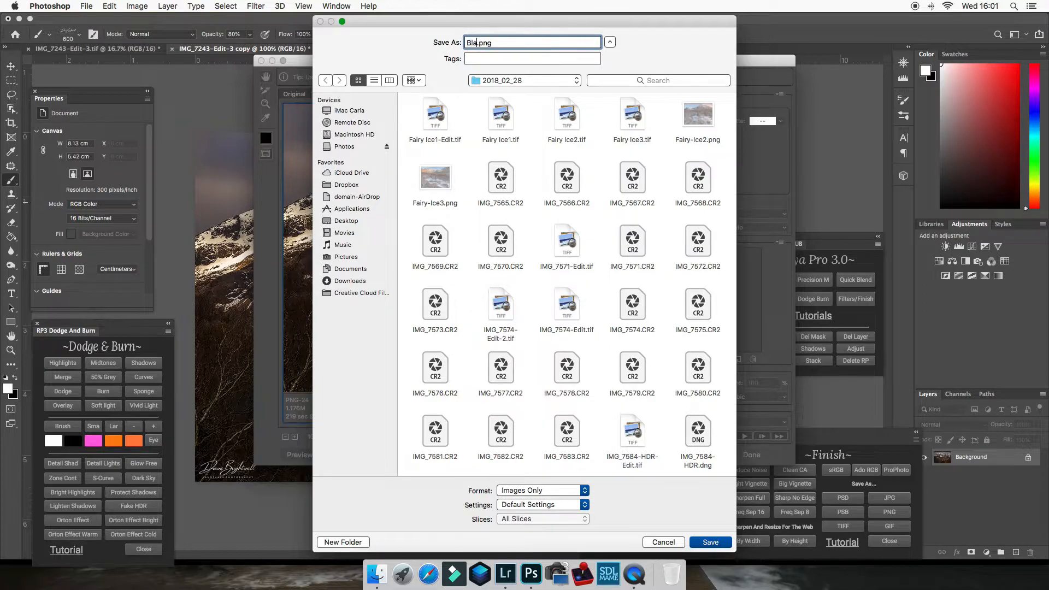
type("n")
left_click(710, 542)
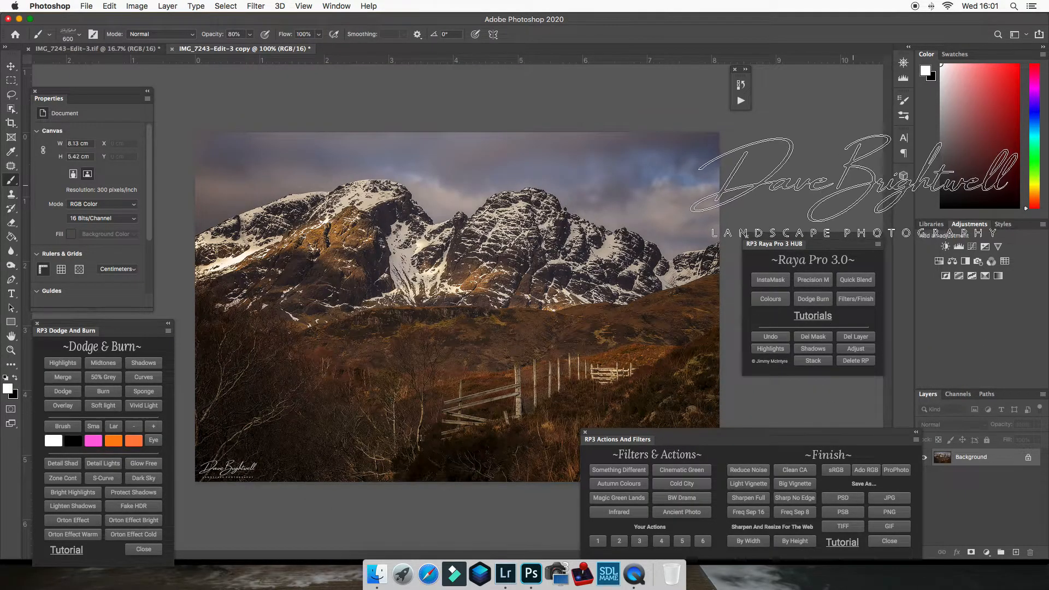
View the finished photo in full-screen mode on a black background with the panels hidden.
key("f")
key("f")
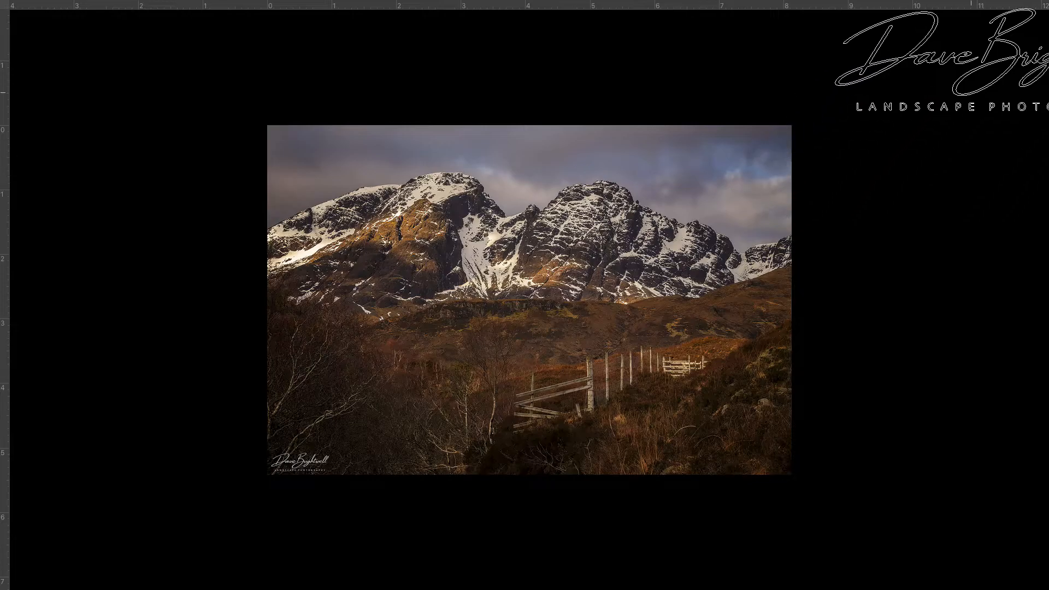
mouse_move(1045, 7)
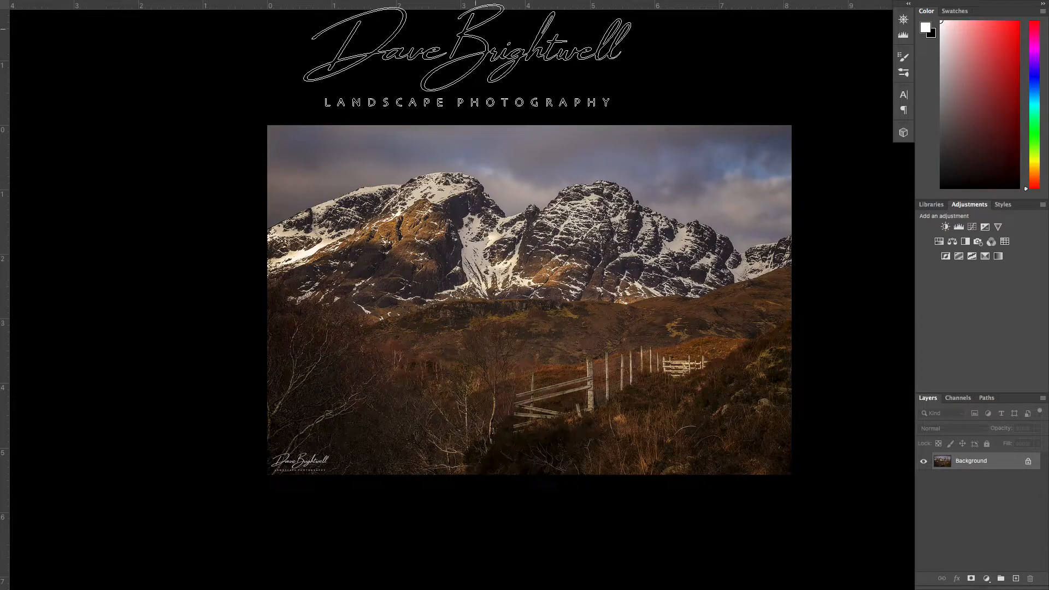
key("Tab")
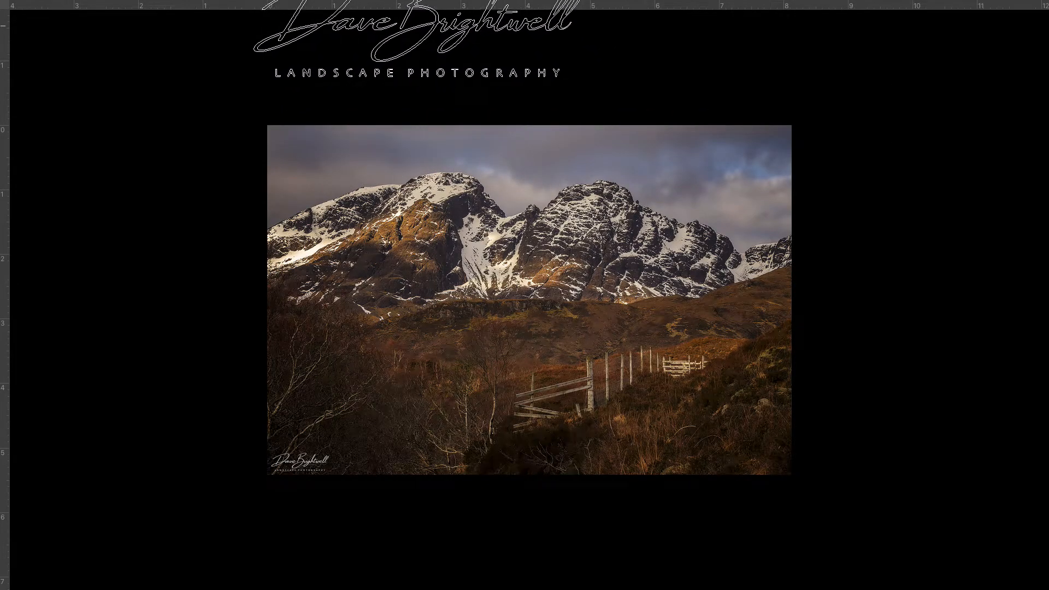
left_click_drag(404, 28, 582, 429)
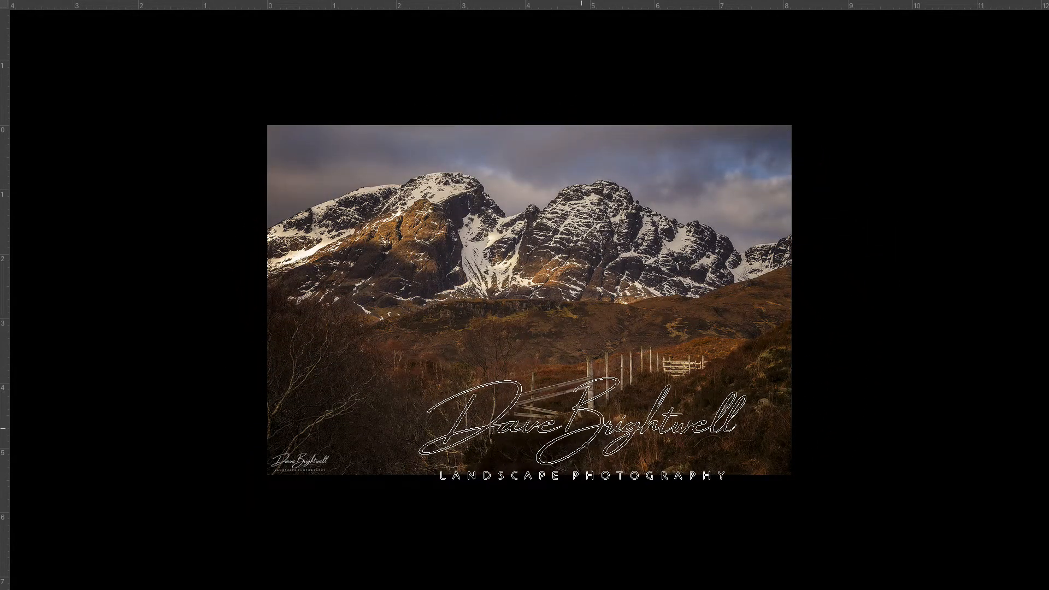